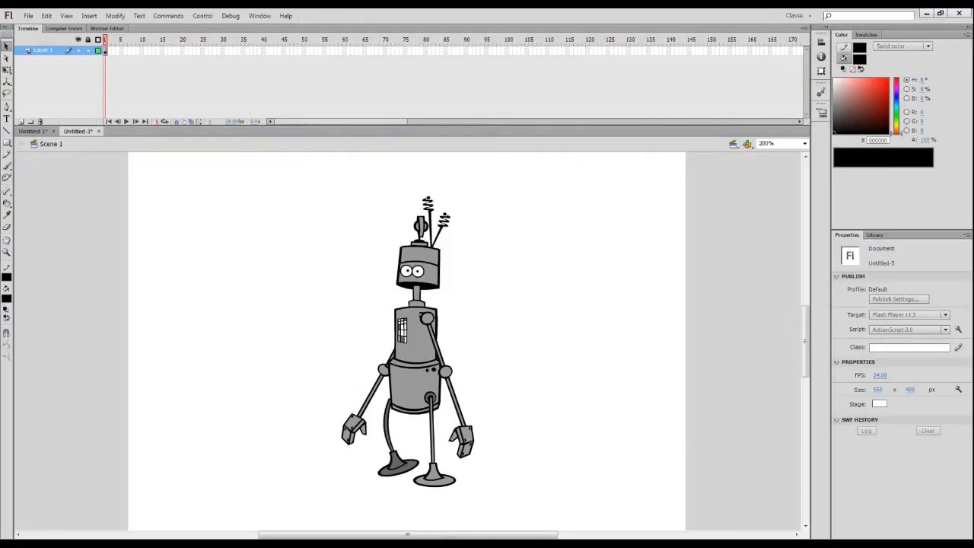
# Switch to the Untitled-1 document and brush a cartoon animal head's nose and snout outline in black, undoing unwanted strokes.
pyautogui.click(40, 132)
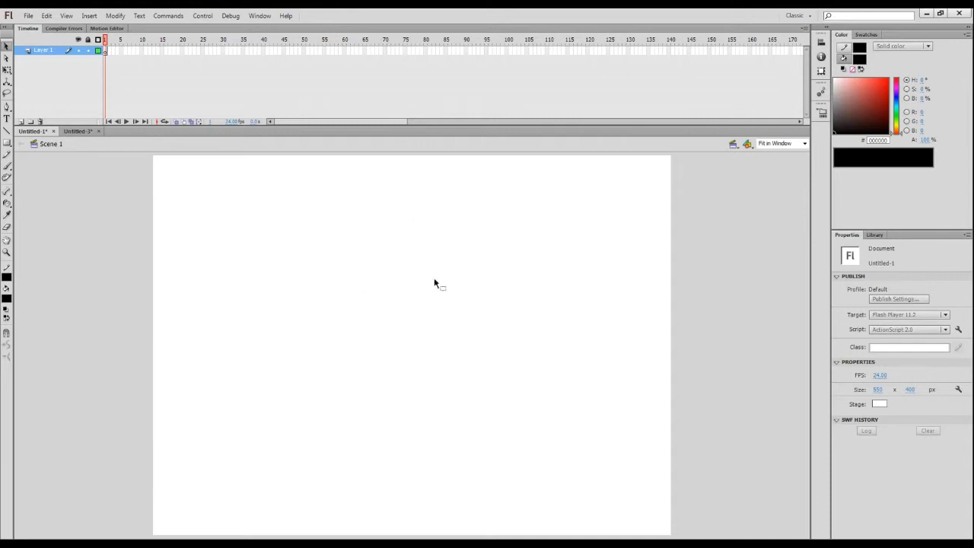
pyautogui.press('b')
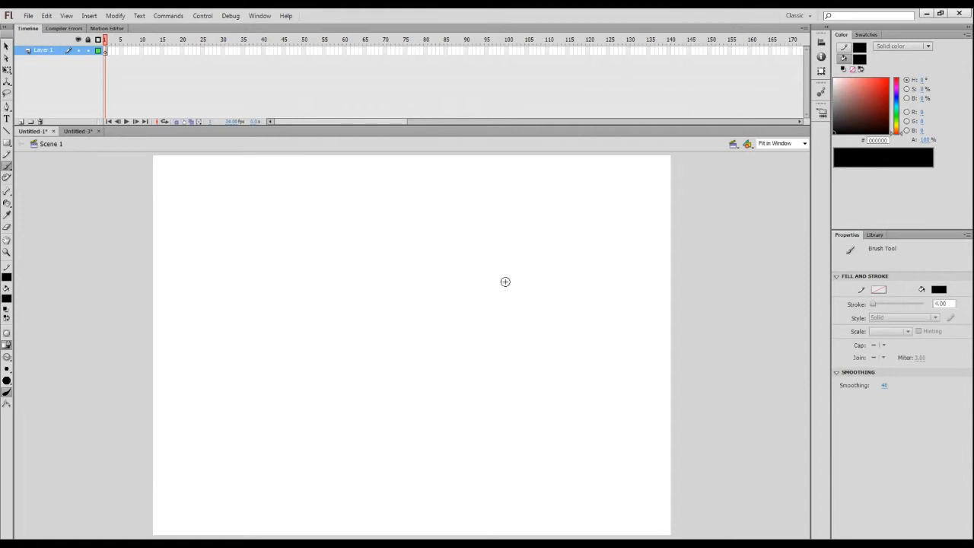
pyautogui.moveTo(498, 271)
pyautogui.mouseDown()
pyautogui.moveTo(490, 302)
pyautogui.moveTo(510, 289)
pyautogui.moveTo(504, 270)
pyautogui.moveTo(512, 280)
pyautogui.moveTo(557, 280)
pyautogui.mouseUp()
pyautogui.hotkey('ctrl', 'z')
pyautogui.moveTo(511, 273); pyautogui.dragTo(547, 268)
pyautogui.moveTo(502, 304)
pyautogui.mouseDown()
pyautogui.moveTo(542, 314)
pyautogui.moveTo(586, 266)
pyautogui.moveTo(522, 269)
pyautogui.mouseUp()
pyautogui.hotkey('ctrl', 'z')
pyautogui.hotkey('ctrl', 'z')
# Brush the near ear's and neck's black outlines behind the snout, undoing strokes that miss.
pyautogui.moveTo(572, 240)
pyautogui.mouseDown()
pyautogui.moveTo(628, 253)
pyautogui.moveTo(598, 289)
pyautogui.moveTo(613, 271)
pyautogui.moveTo(614, 222)
pyautogui.moveTo(615, 268)
pyautogui.moveTo(573, 295)
pyautogui.moveTo(580, 332)
pyautogui.mouseUp()
pyautogui.hotkey('ctrl', 'z')
pyautogui.hotkey('ctrl', 'z')
pyautogui.hotkey('ctrl', 'z')
pyautogui.moveTo(563, 302)
pyautogui.mouseDown()
pyautogui.moveTo(558, 336)
pyautogui.moveTo(572, 324)
pyautogui.moveTo(557, 333)
pyautogui.mouseUp()
pyautogui.hotkey('ctrl', 'z')
pyautogui.hotkey('ctrl', 'z')
# Finish brushing the eye outlines, and fill both pupils and the nose with black.
pyautogui.moveTo(550, 243)
pyautogui.mouseDown()
pyautogui.moveTo(586, 257)
pyautogui.moveTo(559, 257)
pyautogui.moveTo(548, 244)
pyautogui.moveTo(532, 260)
pyautogui.mouseUp()
pyautogui.press('k')
pyautogui.click(531, 259)
pyautogui.click(558, 261)
pyautogui.click(495, 287)
# Brush the remaining brow and ear contours of the freehand head, undoing unwanted strokes.
pyautogui.press('b')
pyautogui.moveTo(538, 236)
pyautogui.mouseDown()
pyautogui.moveTo(568, 238)
pyautogui.moveTo(516, 251)
pyautogui.moveTo(526, 226)
pyautogui.moveTo(524, 242)
pyautogui.moveTo(587, 271)
pyautogui.mouseUp()
pyautogui.hotkey('ctrl', 'z')
pyautogui.hotkey('ctrl', 'z')
pyautogui.hotkey('ctrl', 'z')
pyautogui.hotkey('ctrl', 'z')
pyautogui.moveTo(576, 227); pyautogui.dragTo(600, 278)
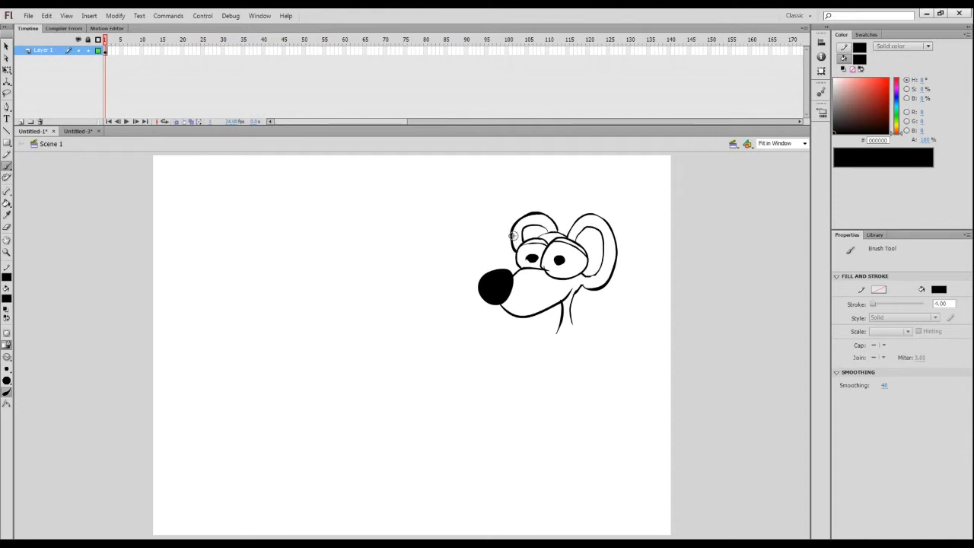
# Erase a small round highlight in the upper part of the freehand head's black nose.
pyautogui.press('e')
pyautogui.click(502, 280)
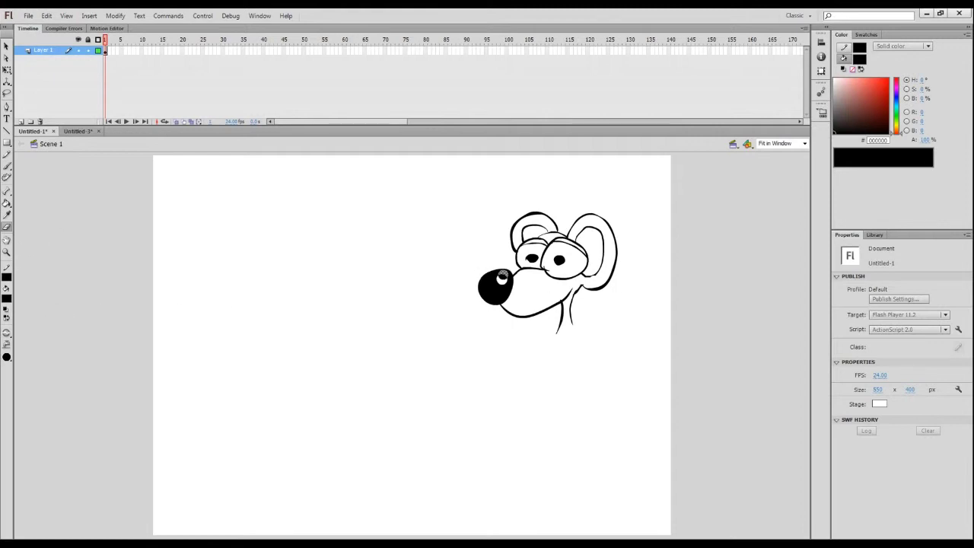
pyautogui.press('b')
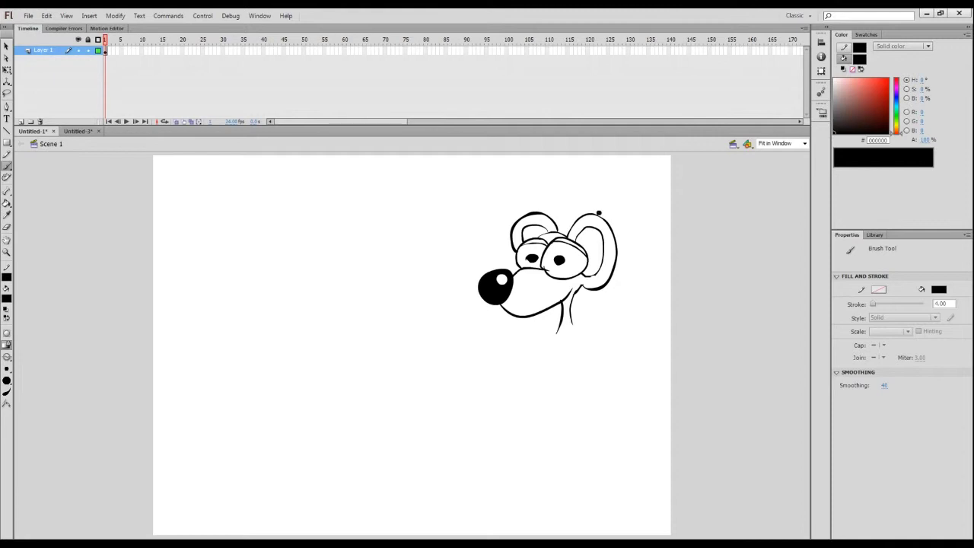
# Draw a small black-filled circle with the Oval tool beside the brushed head as a second nose.
pyautogui.click(8, 143)
pyautogui.click(46, 156)
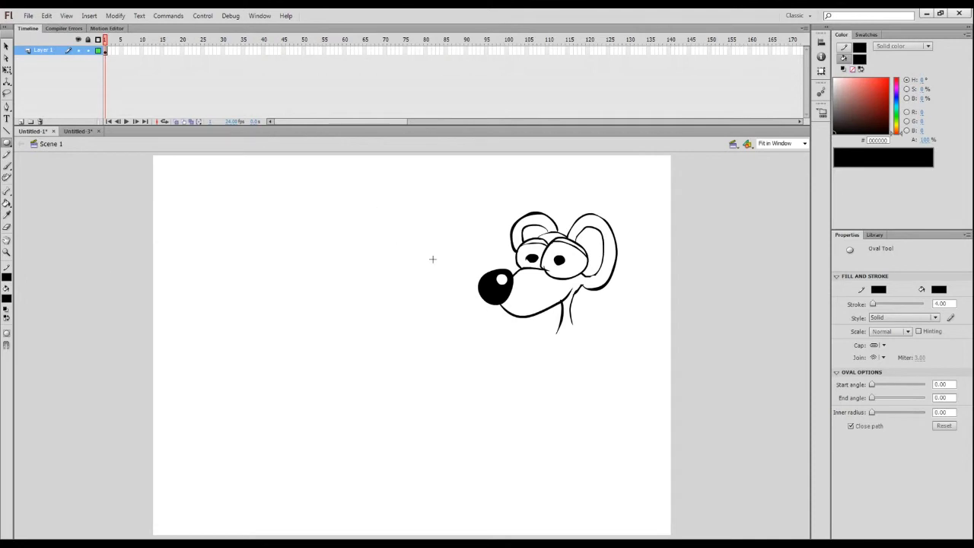
pyautogui.moveTo(263, 259); pyautogui.dragTo(295, 291)
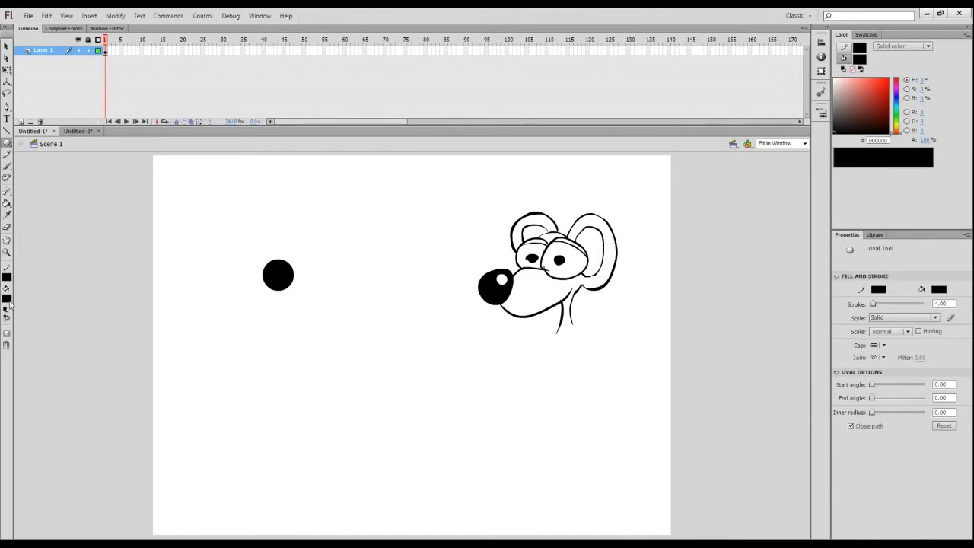
# Turn off the fill, set the stroke to 2, and draw straight lines from the new nose for the snout's top and jaw.
pyautogui.click(8, 300)
pyautogui.click(148, 311)
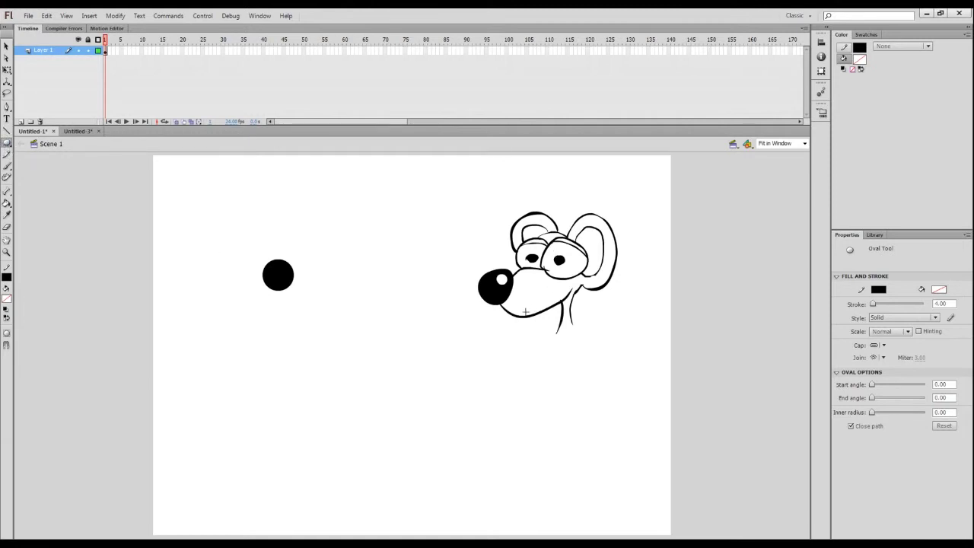
pyautogui.click(7, 130)
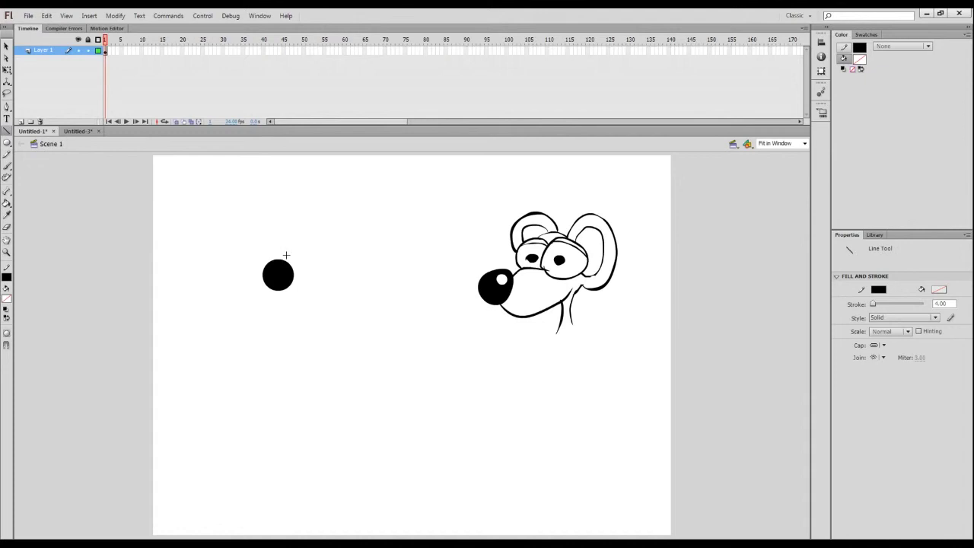
pyautogui.moveTo(286, 266); pyautogui.dragTo(337, 249)
pyautogui.hotkey('ctrl', 'z')
pyautogui.click(940, 304)
pyautogui.write('2')
pyautogui.moveTo(283, 264); pyautogui.dragTo(321, 251)
pyautogui.moveTo(283, 284); pyautogui.dragTo(305, 308)
pyautogui.moveTo(304, 308); pyautogui.dragTo(357, 300)
pyautogui.moveTo(357, 300); pyautogui.dragTo(377, 280)
# Bend the straight snout and jaw lines into smooth curves.
pyautogui.click(6, 46)
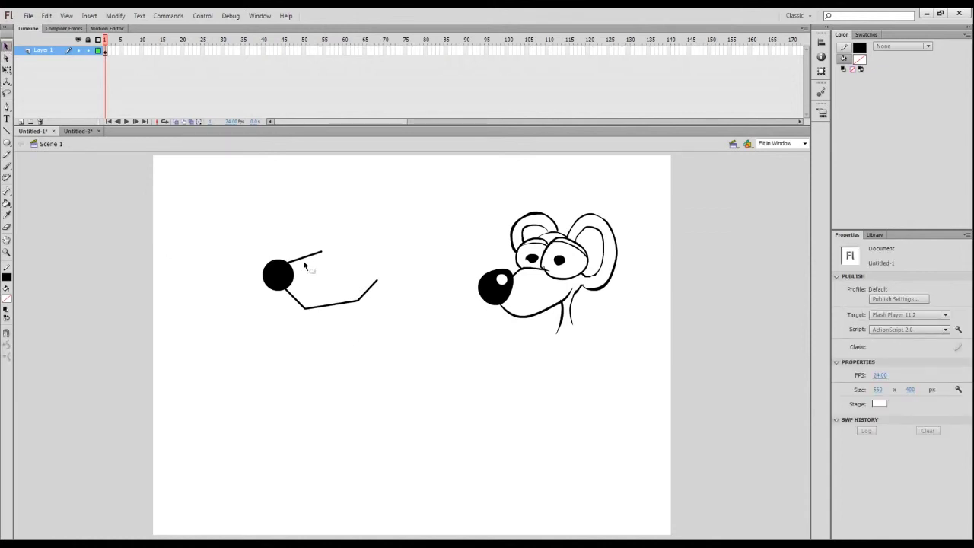
pyautogui.moveTo(303, 262); pyautogui.dragTo(309, 251)
pyautogui.moveTo(294, 298)
pyautogui.mouseDown()
pyautogui.moveTo(287, 301)
pyautogui.moveTo(325, 312)
pyautogui.moveTo(310, 314)
pyautogui.mouseUp()
pyautogui.hotkey('ctrl', 'a')
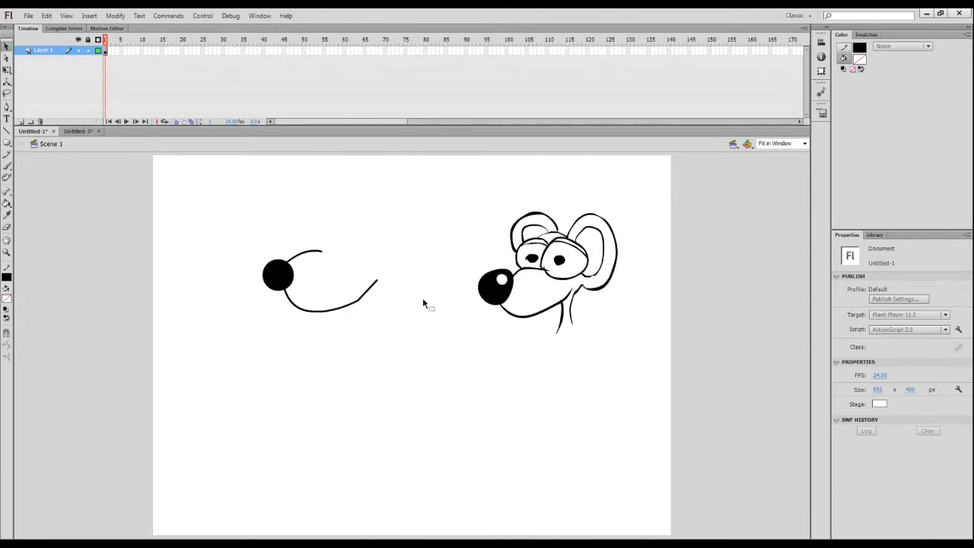
pyautogui.moveTo(373, 294)
pyautogui.mouseDown()
pyautogui.moveTo(379, 301)
pyautogui.moveTo(373, 290)
pyautogui.mouseUp()
pyautogui.moveTo(309, 317); pyautogui.dragTo(311, 314)
pyautogui.click(6, 93)
pyautogui.moveTo(316, 239); pyautogui.dragTo(332, 235)
pyautogui.click(355, 263)
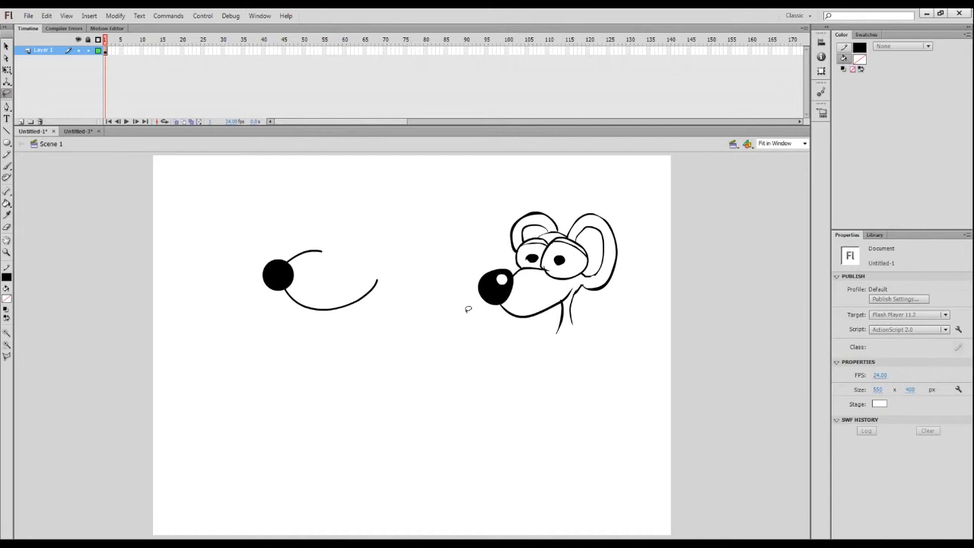
# Draw an unfilled circle above the snout as an eye, and place a copy overlapping it on the nose side.
pyautogui.click(7, 143)
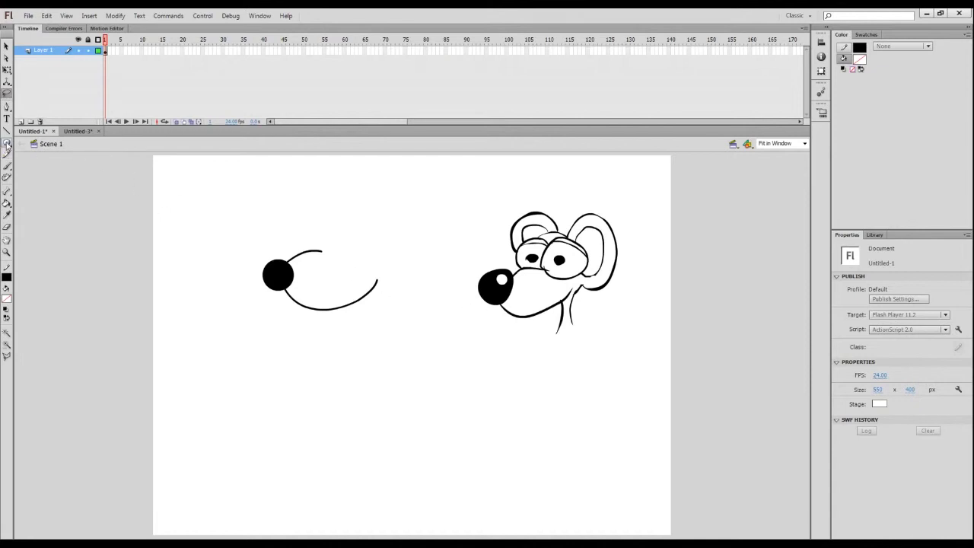
pyautogui.moveTo(322, 223); pyautogui.dragTo(358, 260)
pyautogui.press('v')
pyautogui.hotkey('ctrl', 'c')
pyautogui.hotkey('ctrl', 'v')
pyautogui.moveTo(406, 327); pyautogui.dragTo(307, 222)
# Delete the line segments where the two eye circles and the snout overlap.
pyautogui.click(331, 276)
pyautogui.click(331, 241)
pyautogui.press('Delete')
pyautogui.click(315, 252)
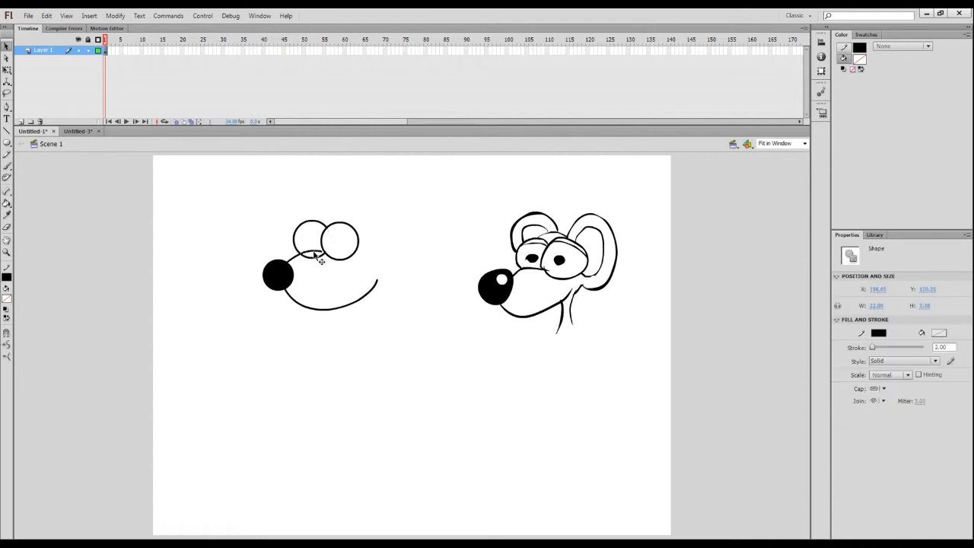
pyautogui.click(328, 270)
pyautogui.hotkey('ctrl', '=')
pyautogui.moveTo(328, 270); pyautogui.dragTo(393, 405)
pyautogui.click(288, 301)
pyautogui.press('Delete')
# Draw a large unfilled oval behind the near eye as the near ear.
pyautogui.press('i')
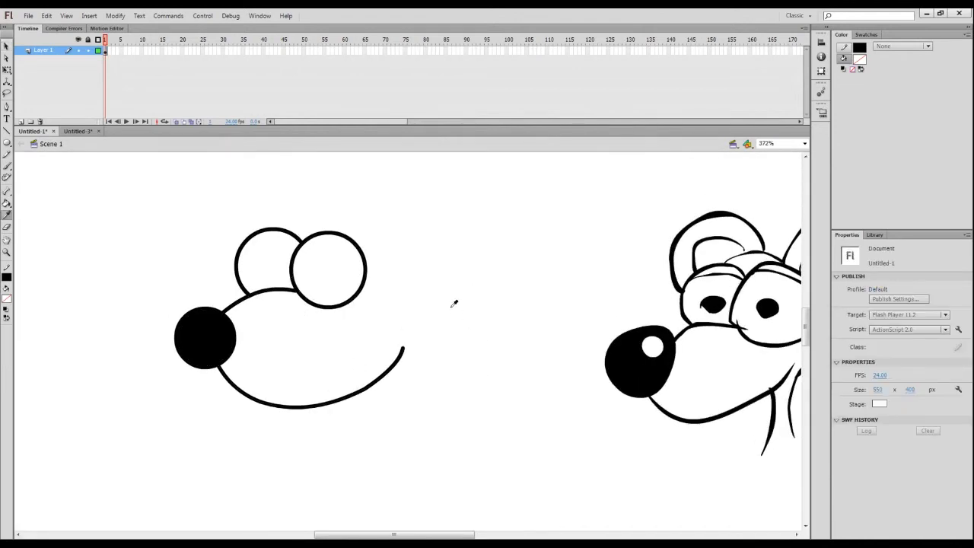
pyautogui.moveTo(454, 304); pyautogui.dragTo(427, 360)
pyautogui.click(7, 143)
pyautogui.moveTo(331, 255)
pyautogui.mouseDown()
pyautogui.moveTo(434, 357)
pyautogui.moveTo(435, 382)
pyautogui.mouseUp()
# Cut away the parts of the near ear's oval that cross the eye and face.
pyautogui.press('e')
pyautogui.moveTo(335, 295); pyautogui.dragTo(338, 291)
pyautogui.click(359, 376)
pyautogui.press('v')
pyautogui.click(345, 361)
pyautogui.press('Delete')
pyautogui.click(332, 320)
pyautogui.press('Delete')
pyautogui.click(334, 300)
pyautogui.press('Delete')
# Reshape the near ear's outline by bending its top and outer edges outward.
pyautogui.moveTo(407, 264); pyautogui.dragTo(400, 252)
pyautogui.moveTo(432, 294); pyautogui.dragTo(438, 294)
pyautogui.moveTo(325, 320); pyautogui.dragTo(357, 326)
# Draw two connected straight lines above the eyes to form the top of the head.
pyautogui.press('i')
pyautogui.press('n')
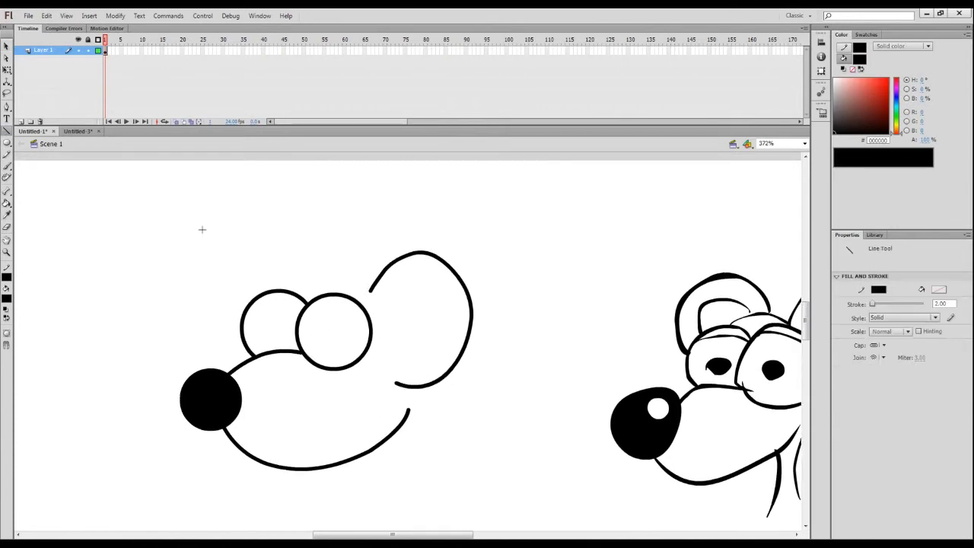
pyautogui.moveTo(339, 287); pyautogui.dragTo(327, 284)
pyautogui.moveTo(328, 284); pyautogui.dragTo(295, 291)
# Draw an unfilled oval over the far eye as the far ear, replacing the first attempt.
pyautogui.click(7, 143)
pyautogui.moveTo(258, 242); pyautogui.dragTo(345, 374)
pyautogui.hotkey('ctrl', 'z')
pyautogui.click(9, 302)
pyautogui.moveTo(242, 251); pyautogui.dragTo(341, 376)
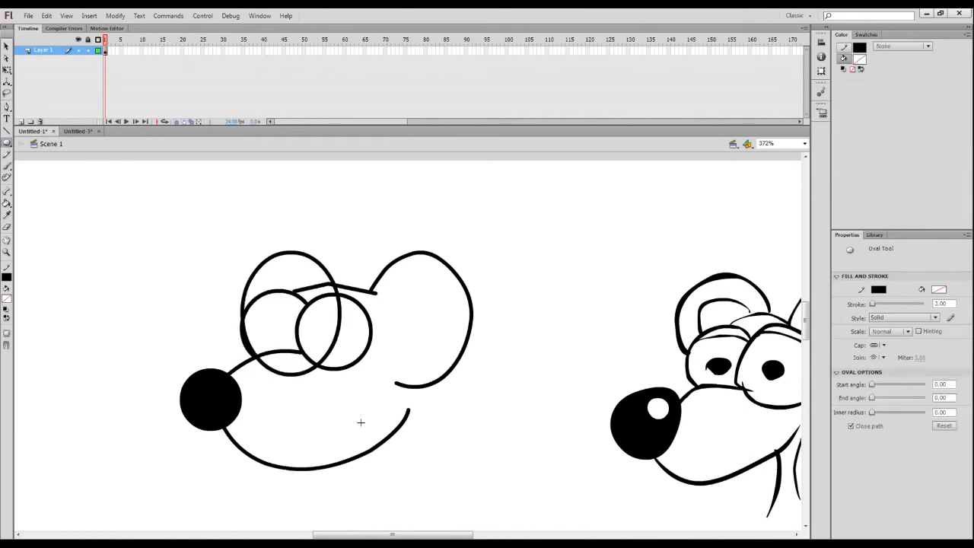
# Delete the far ear's segments that cross the face, and bend the head-top lines into a curve.
pyautogui.press('v')
pyautogui.click(337, 322)
pyautogui.press('Delete')
pyautogui.click(277, 373)
pyautogui.press('Delete')
pyautogui.moveTo(308, 289); pyautogui.dragTo(306, 284)
pyautogui.moveTo(354, 289); pyautogui.dragTo(335, 283)
pyautogui.moveTo(312, 284); pyautogui.dragTo(380, 304)
# Duplicate the near ear's outline and scale the copy down to fit inside the ear.
pyautogui.click(469, 299)
pyautogui.hotkey('ctrl', 'c')
pyautogui.hotkey('ctrl', 'v')
pyautogui.press('q')
pyautogui.moveTo(446, 323); pyautogui.dragTo(454, 277)
# Close the near ear's inner contour with a line and bend it into a curve.
pyautogui.press('n')
pyautogui.moveTo(388, 302); pyautogui.dragTo(392, 334)
pyautogui.press('v')
pyautogui.moveTo(403, 359); pyautogui.dragTo(402, 360)
# Draw connected straight lines inside the far ear for its inner contour.
pyautogui.click(7, 131)
pyautogui.moveTo(316, 282); pyautogui.dragTo(298, 267)
pyautogui.moveTo(298, 267); pyautogui.dragTo(268, 276)
pyautogui.moveTo(268, 277)
pyautogui.mouseDown()
pyautogui.moveTo(255, 298)
pyautogui.moveTo(284, 274)
pyautogui.moveTo(310, 271)
pyautogui.mouseUp()
# Bend the far ear's inner lines into an arc that meets the eye and head top.
pyautogui.press('v')
pyautogui.doubleClick(261, 288)
pyautogui.hotkey('ctrl', 'z')
pyautogui.moveTo(284, 271)
pyautogui.mouseDown()
pyautogui.moveTo(262, 293)
pyautogui.moveTo(264, 283)
pyautogui.mouseUp()
pyautogui.click(7, 131)
pyautogui.press('v')
pyautogui.click(314, 284)
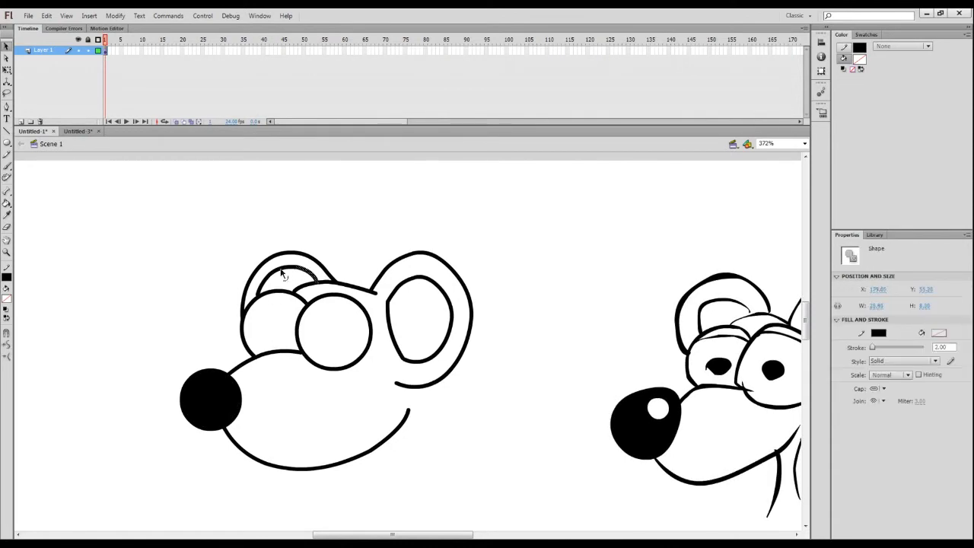
pyautogui.press('q')
pyautogui.click(205, 289)
# Set the fill to black and draw a small filled circle as the pupil in each eye.
pyautogui.press('o')
pyautogui.click(7, 298)
pyautogui.click(11, 317)
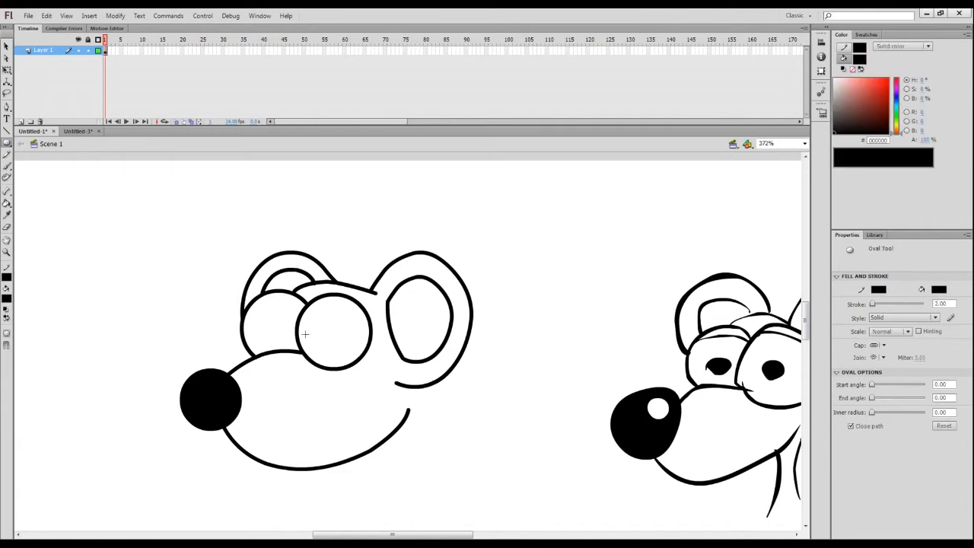
pyautogui.moveTo(317, 328); pyautogui.dragTo(336, 346)
pyautogui.moveTo(258, 327); pyautogui.dragTo(276, 344)
# Draw the neck's front and back lines beneath the jaw and near ear, and bend them into curves.
pyautogui.press('n')
pyautogui.moveTo(416, 388); pyautogui.dragTo(420, 415)
pyautogui.moveTo(427, 467); pyautogui.dragTo(370, 426)
pyautogui.hotkey('ctrl', 'z')
pyautogui.press('v')
pyautogui.moveTo(352, 370); pyautogui.dragTo(328, 411)
pyautogui.press('b')
pyautogui.moveTo(344, 347); pyautogui.dragTo(367, 473)
pyautogui.moveTo(329, 403); pyautogui.dragTo(318, 477)
pyautogui.press('v')
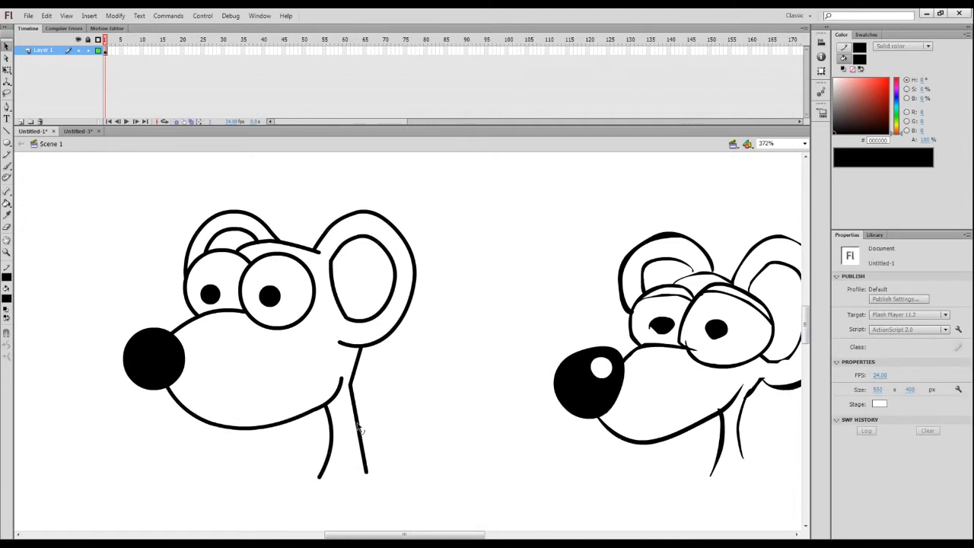
pyautogui.moveTo(358, 428); pyautogui.dragTo(355, 380)
pyautogui.hotkey('ctrl', '-')
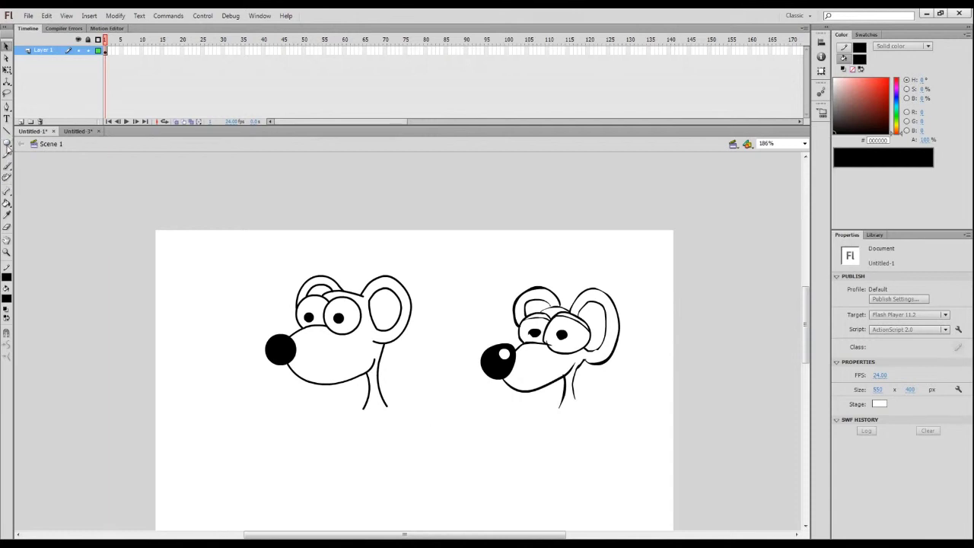
# Erase a highlight spot in the line-drawn head's nose and slightly adjust the jaw's curve.
pyautogui.click(6, 226)
pyautogui.click(285, 345)
pyautogui.click(6, 46)
pyautogui.moveTo(328, 383); pyautogui.dragTo(329, 377)
pyautogui.click(339, 448)
# Switch to the Untitled-3 document and select the robot's head symbol to inspect it.
pyautogui.click(77, 131)
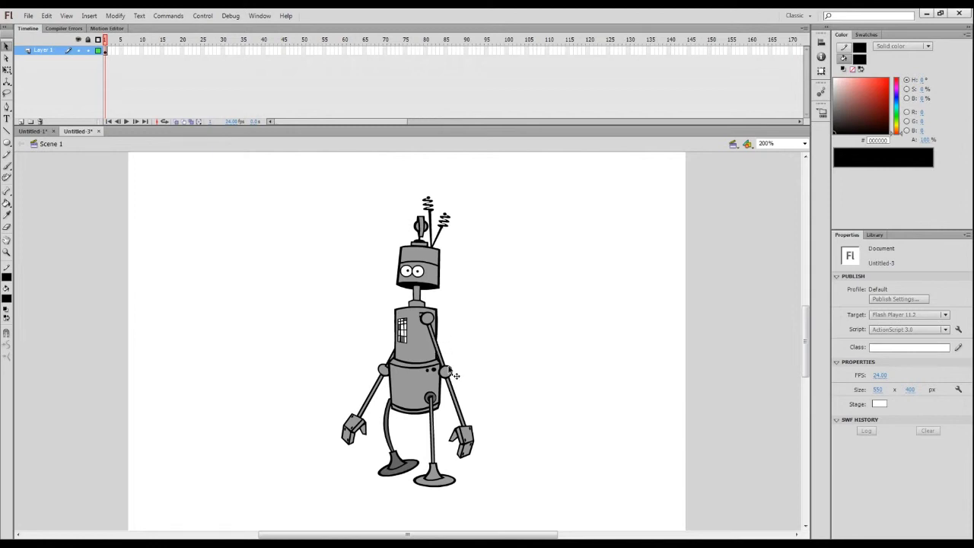
pyautogui.click(423, 275)
pyautogui.click(444, 277)
pyautogui.click(470, 245)
pyautogui.click(442, 276)
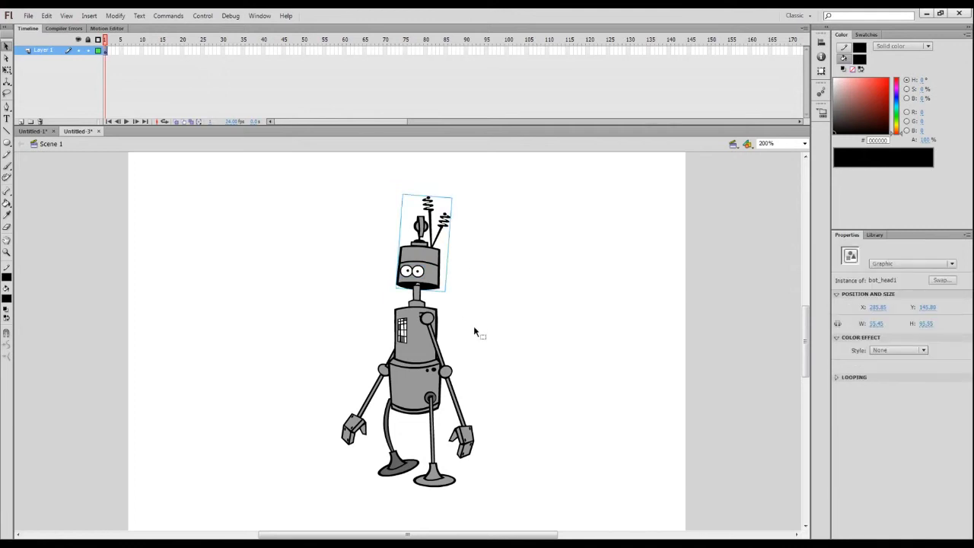
# Inspect the robot's arm, hand and head symbols by selecting them one at a time, and deselect everything.
pyautogui.click(431, 329)
pyautogui.click(460, 411)
pyautogui.click(462, 439)
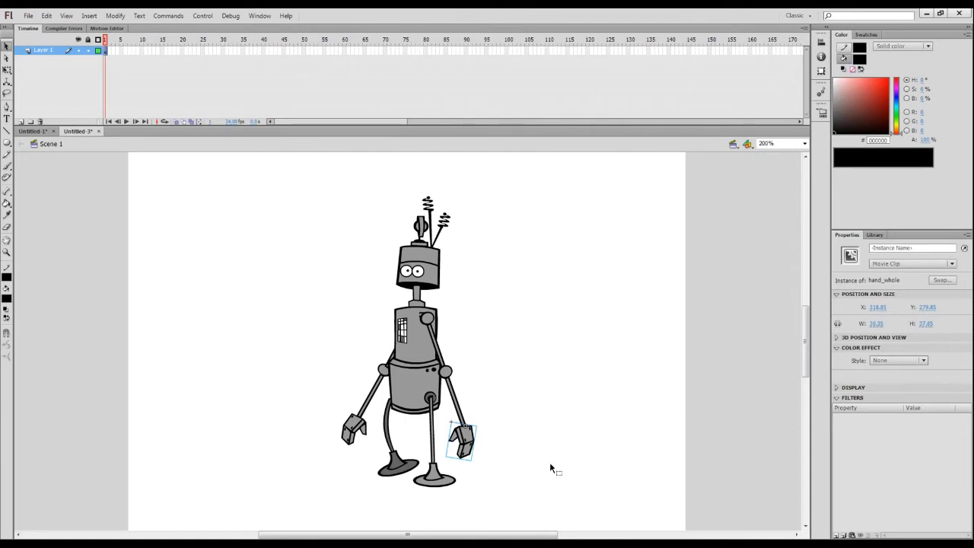
pyautogui.click(438, 319)
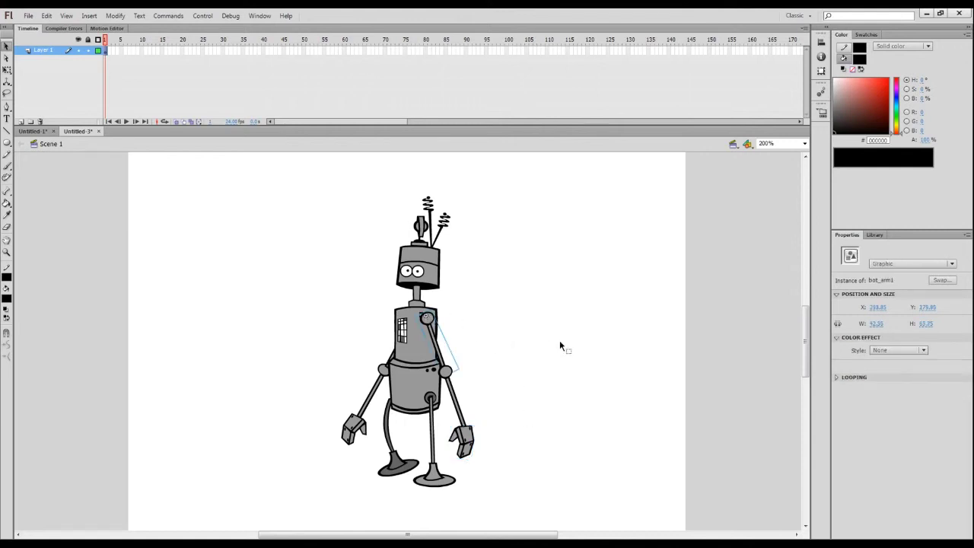
pyautogui.click(464, 444)
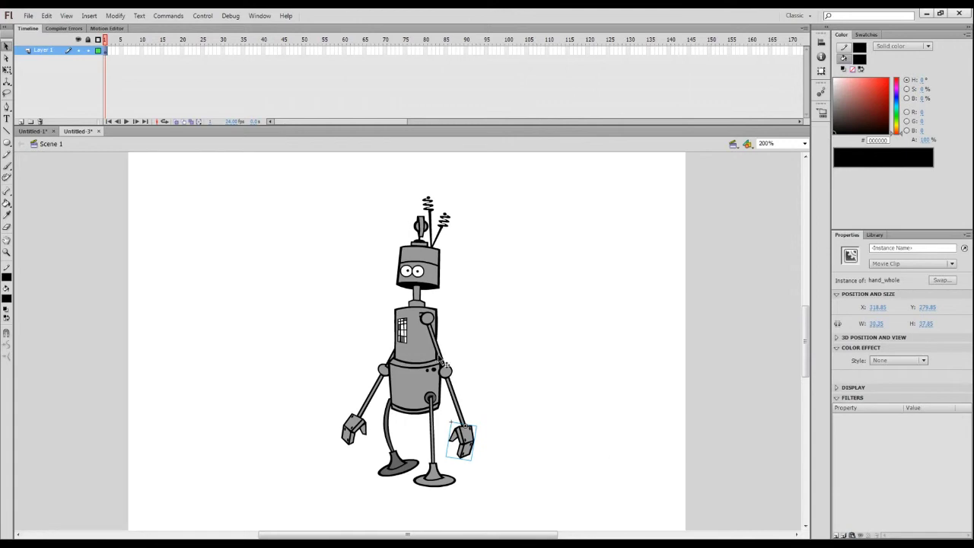
pyautogui.click(516, 348)
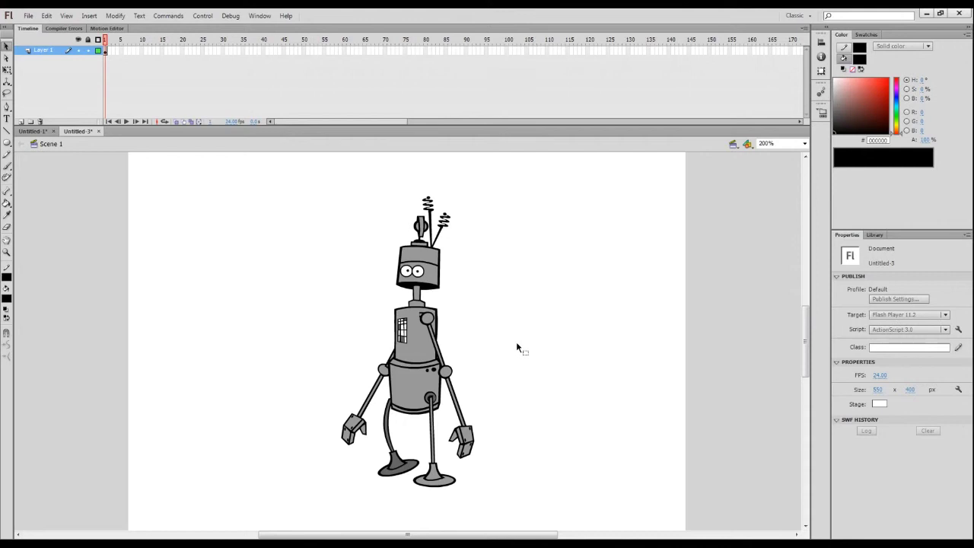
pyautogui.click(421, 265)
pyautogui.click(497, 357)
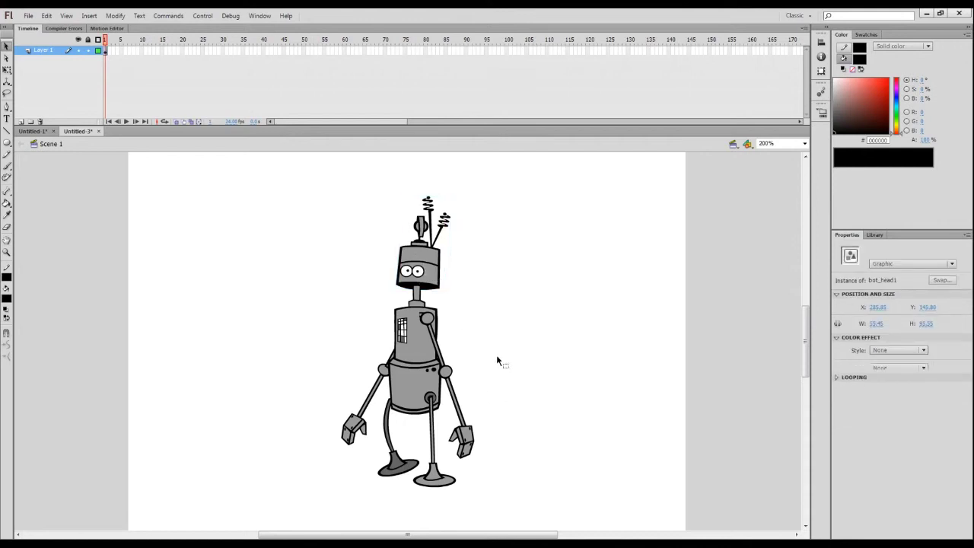
pyautogui.click(498, 359)
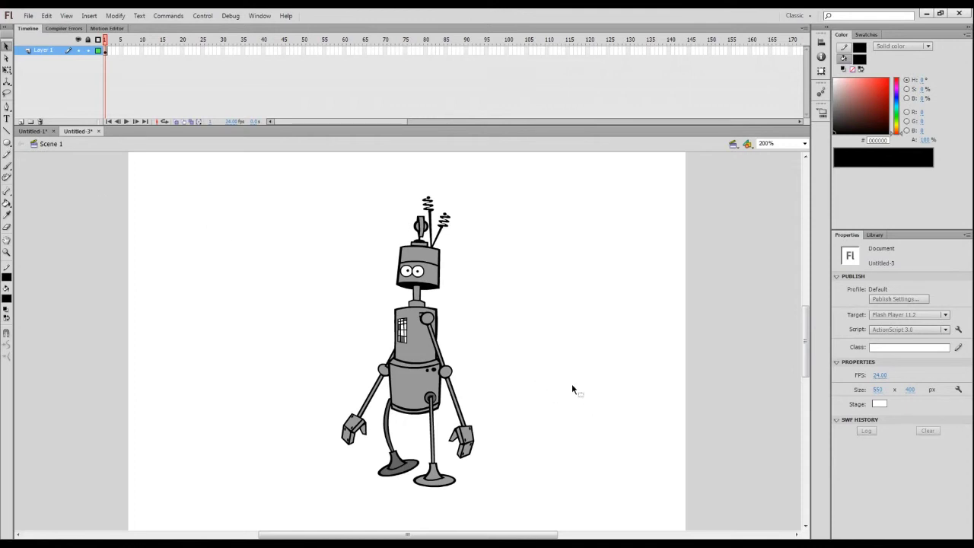
# Brush a small black face doodle with two brows and a smile beside the robot, and select it.
pyautogui.press('b')
pyautogui.moveTo(535, 266)
pyautogui.mouseDown()
pyautogui.moveTo(580, 251)
pyautogui.moveTo(547, 289)
pyautogui.moveTo(579, 273)
pyautogui.mouseUp()
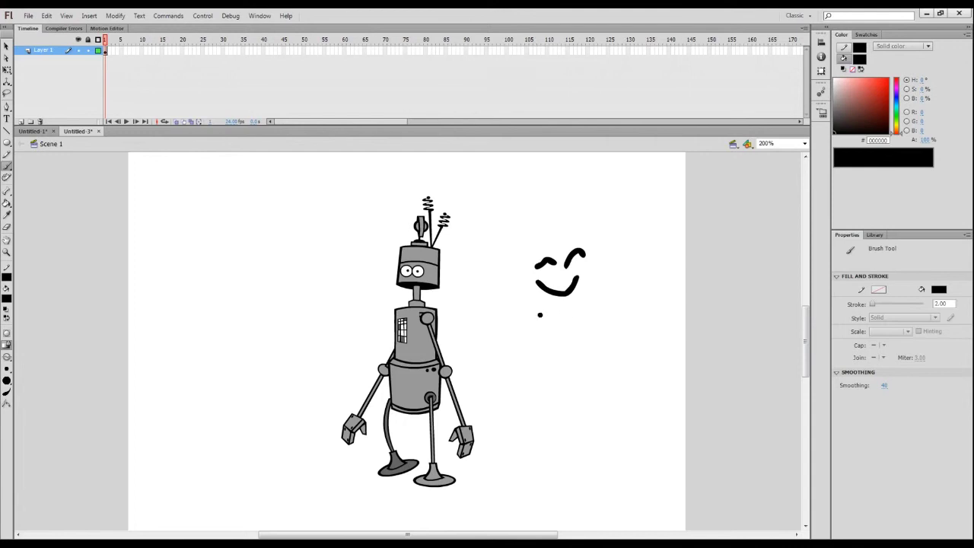
pyautogui.click(7, 46)
pyautogui.moveTo(485, 228); pyautogui.dragTo(631, 338)
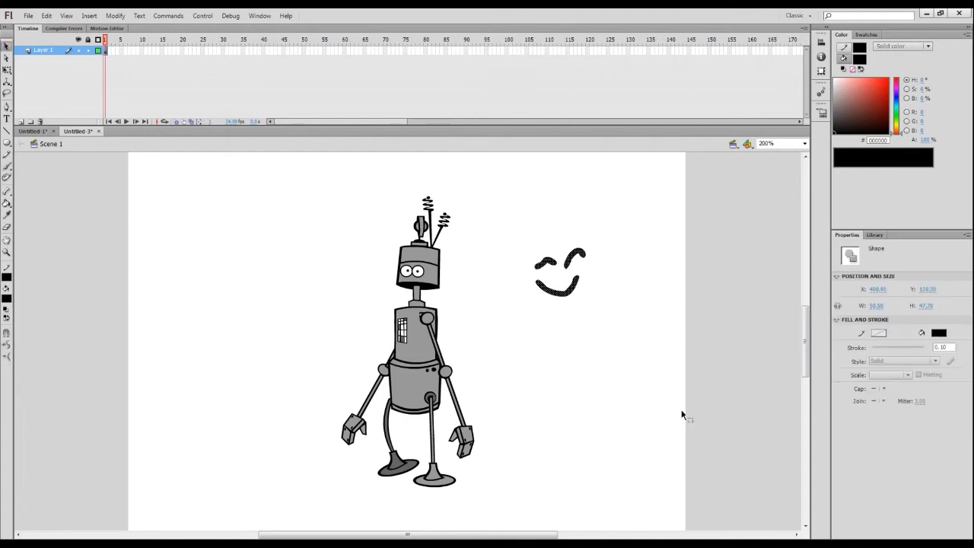
# Open Convert to Symbol for the brushed doodle to view the symbol types, cancel the conversion, and delete the doodle.
pyautogui.rightClick(576, 260)
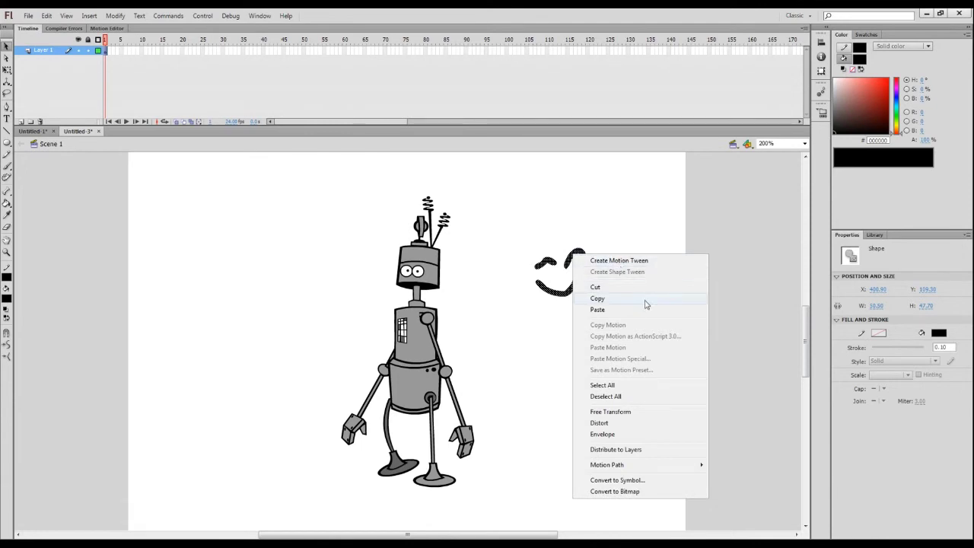
pyautogui.click(608, 484)
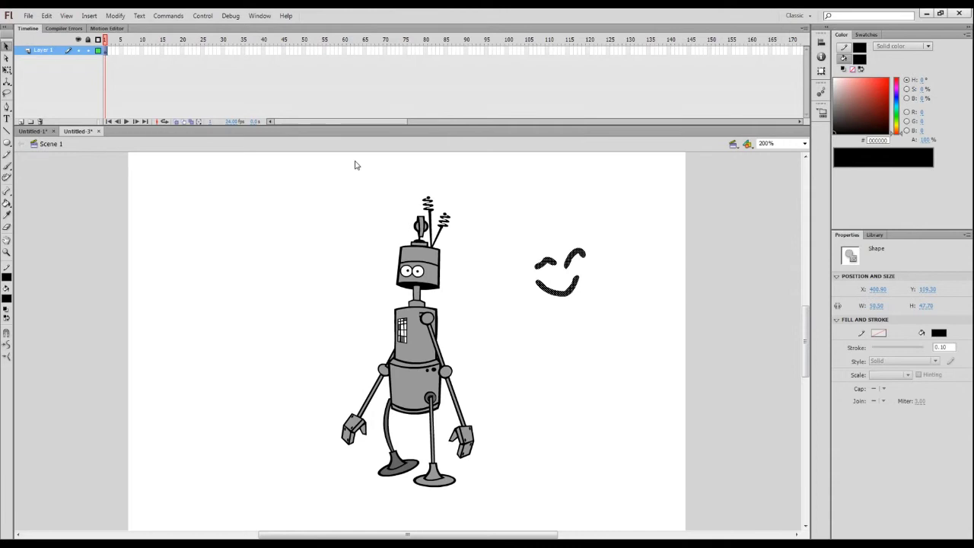
pyautogui.click(420, 138)
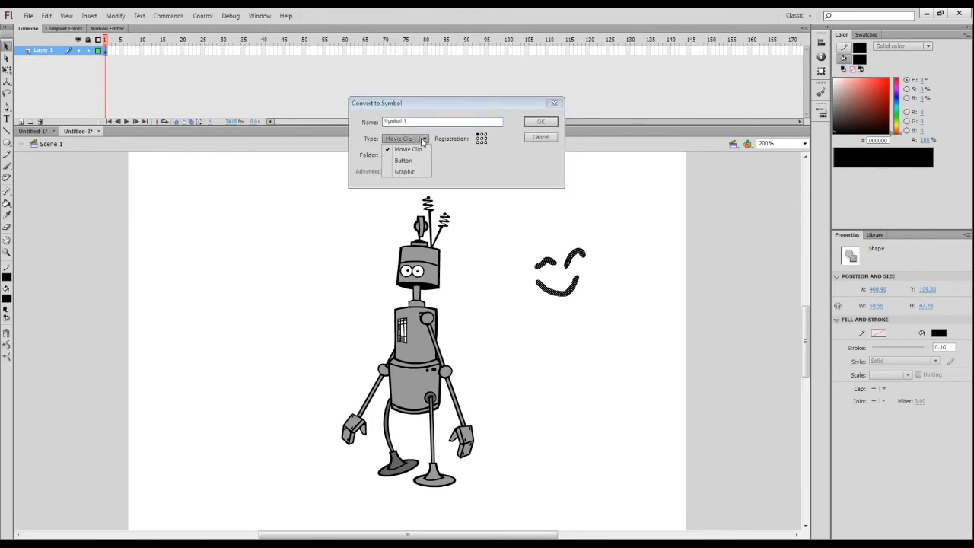
pyautogui.click(423, 138)
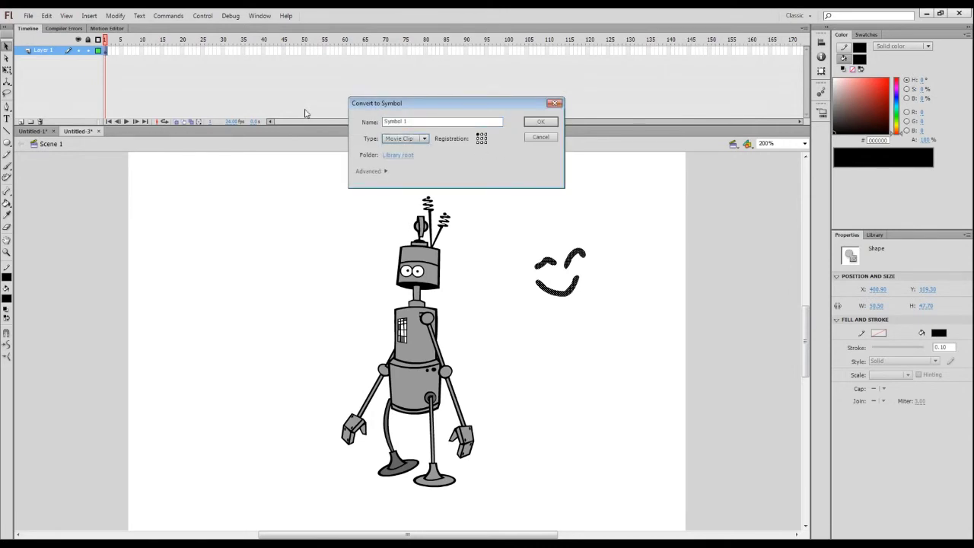
pyautogui.click(545, 136)
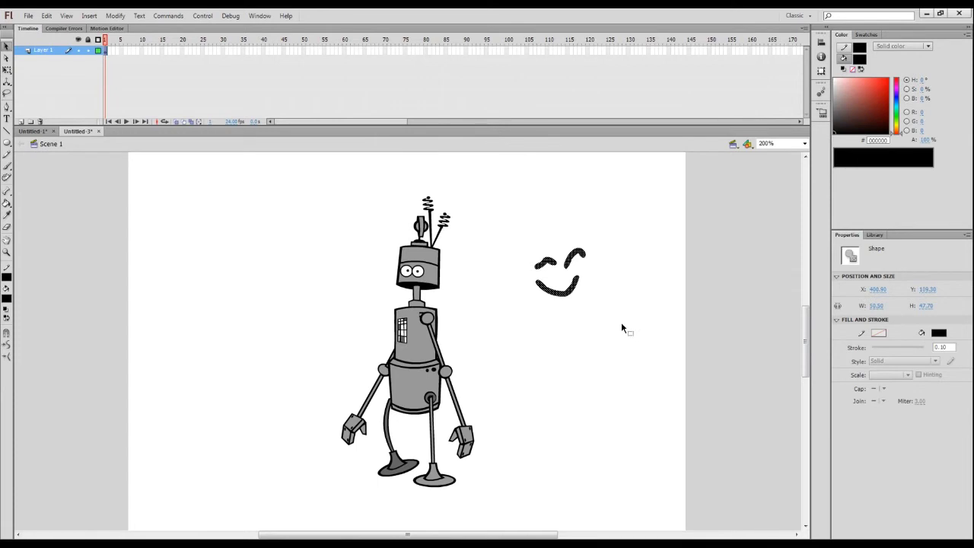
pyautogui.press('Delete')
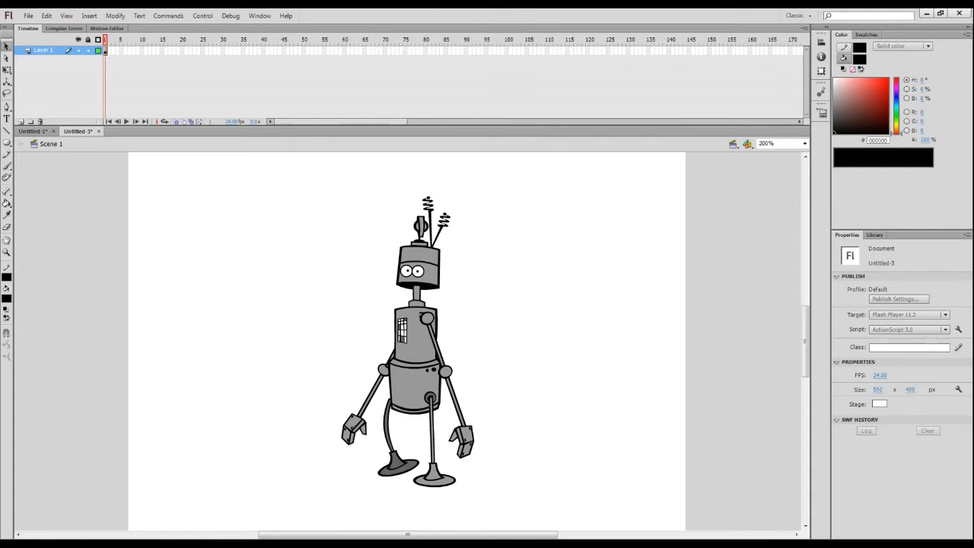
# View the two cartoon heads in the Untitled-1 document and return to Untitled-3.
pyautogui.click(43, 132)
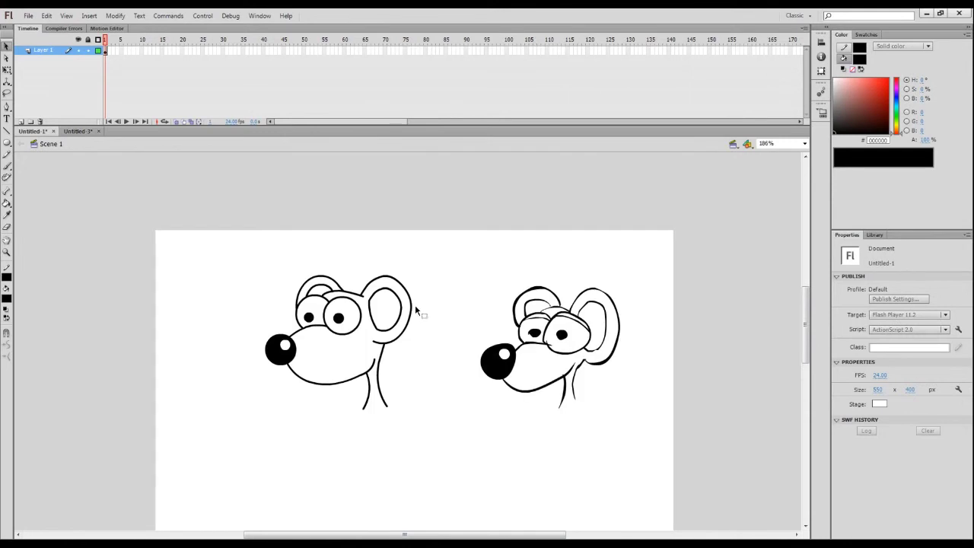
pyautogui.click(77, 131)
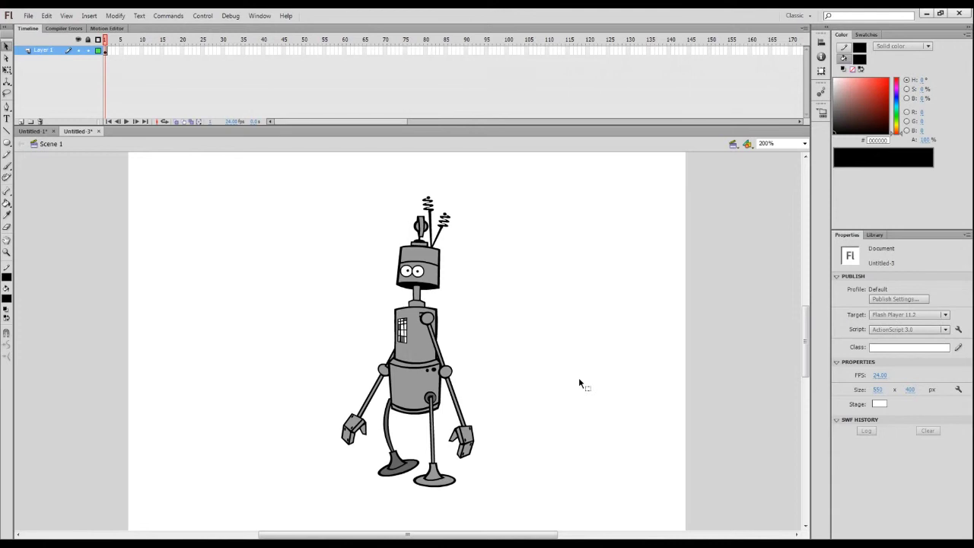
# Try moving the robot's near upper arm away from the torso, and undo the move.
pyautogui.click(438, 331)
pyautogui.moveTo(440, 333); pyautogui.dragTo(488, 330)
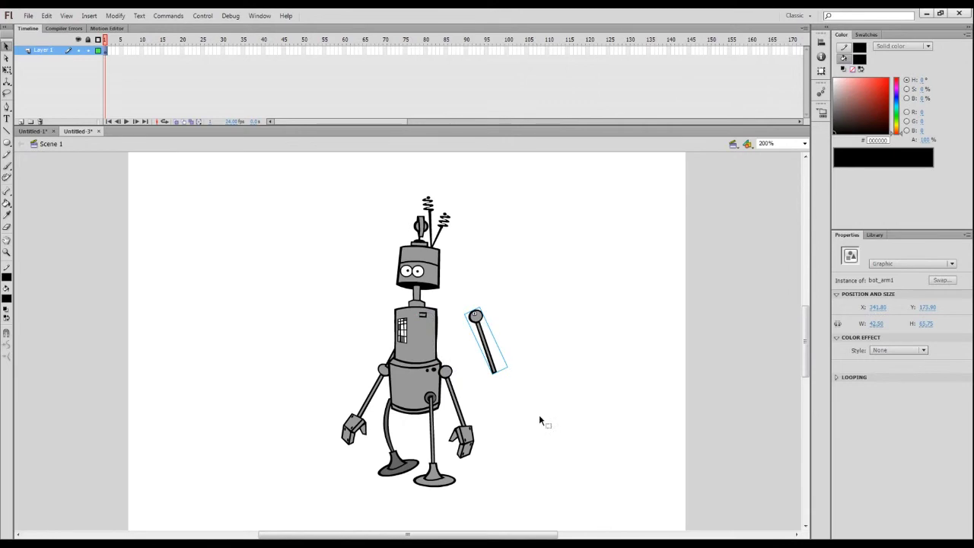
pyautogui.hotkey('ctrl', 'z')
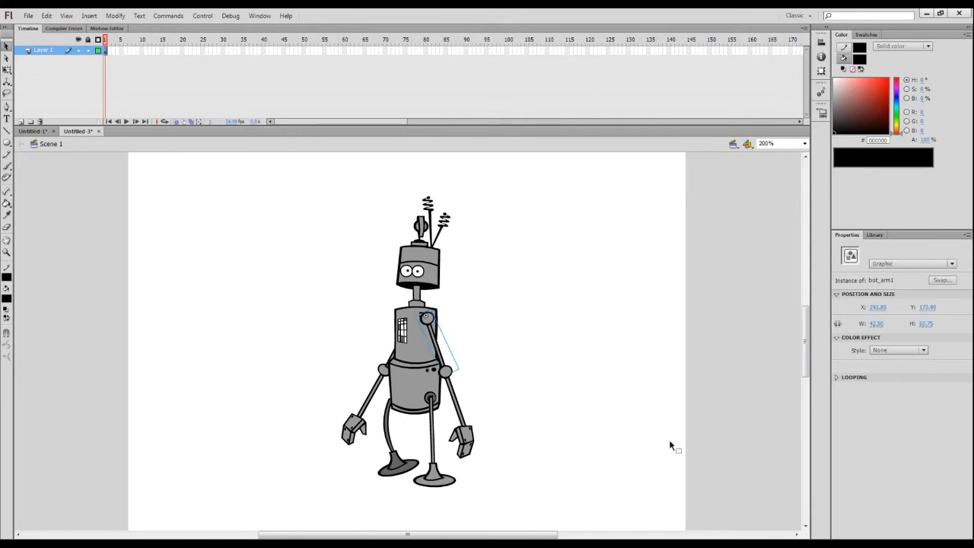
# Preview the robot's library symbols one after another from bolt to torso, and deselect the arm on the stage.
pyautogui.click(875, 234)
pyautogui.click(857, 399)
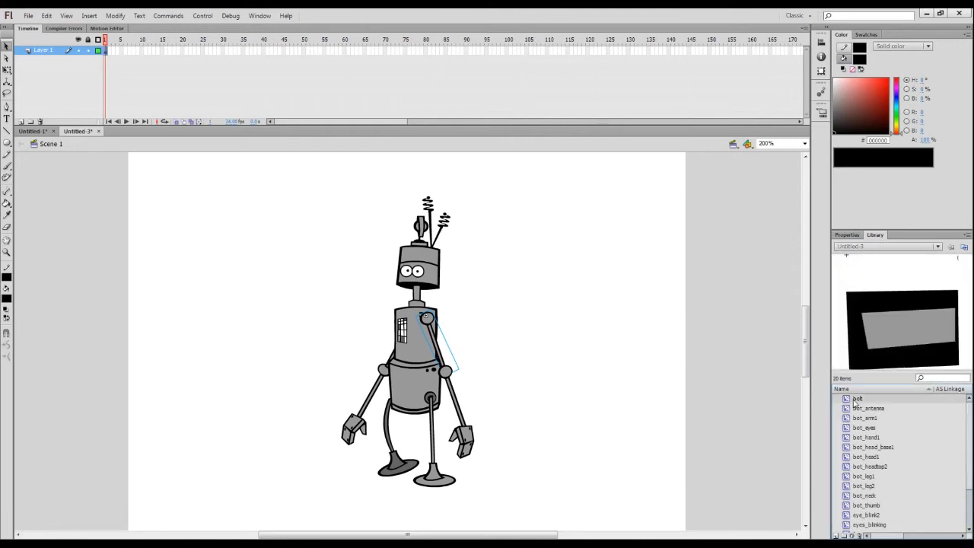
pyautogui.press('Down')
pyautogui.press('Down')
pyautogui.press('Down')
pyautogui.press('Down')
pyautogui.press('Down')
pyautogui.press('Down')
pyautogui.press('Down')
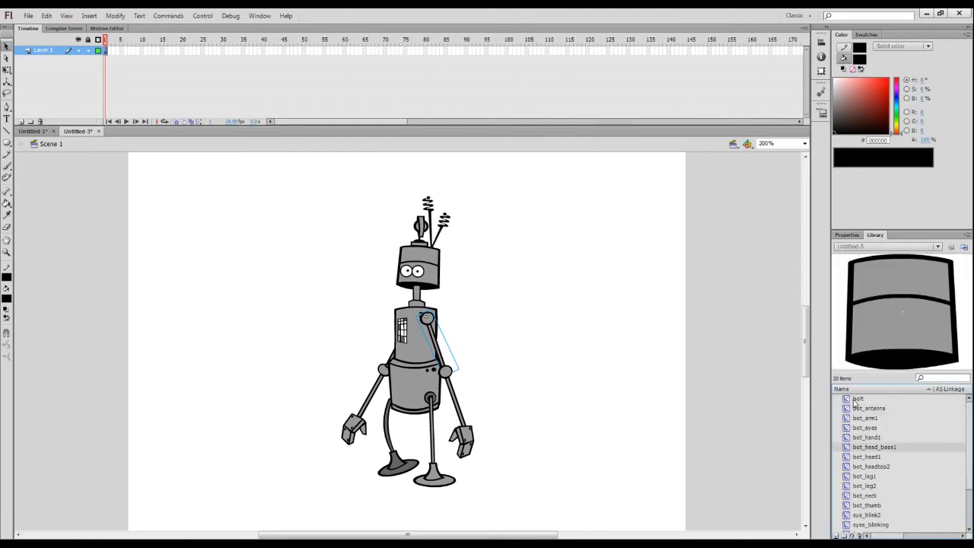
pyautogui.press('Down')
pyautogui.press('Down')
pyautogui.press('Down')
pyautogui.press('Down')
pyautogui.press('Down')
pyautogui.press('Down')
pyautogui.press('Down')
pyautogui.press('Down')
pyautogui.press('Down')
pyautogui.press('Down')
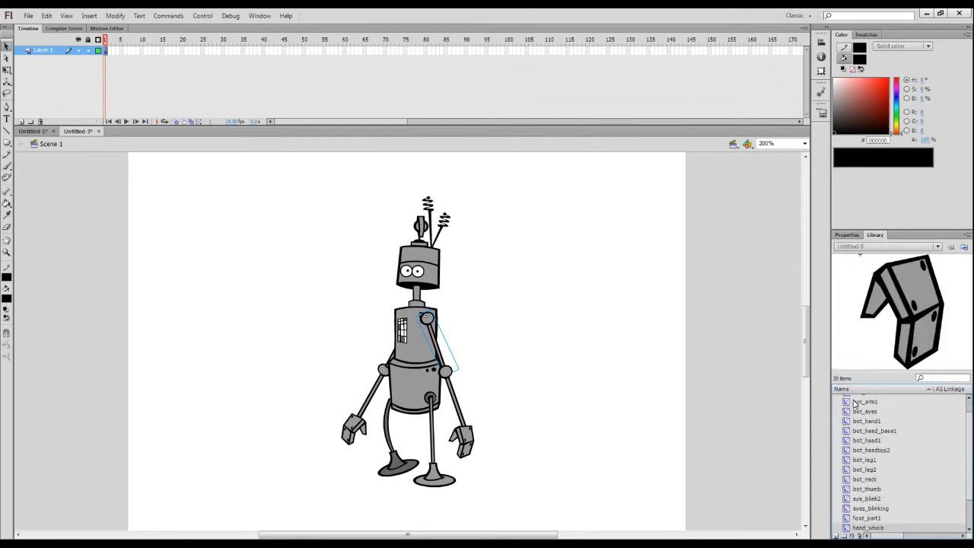
pyautogui.press('Down')
pyautogui.press('Down')
pyautogui.click(562, 344)
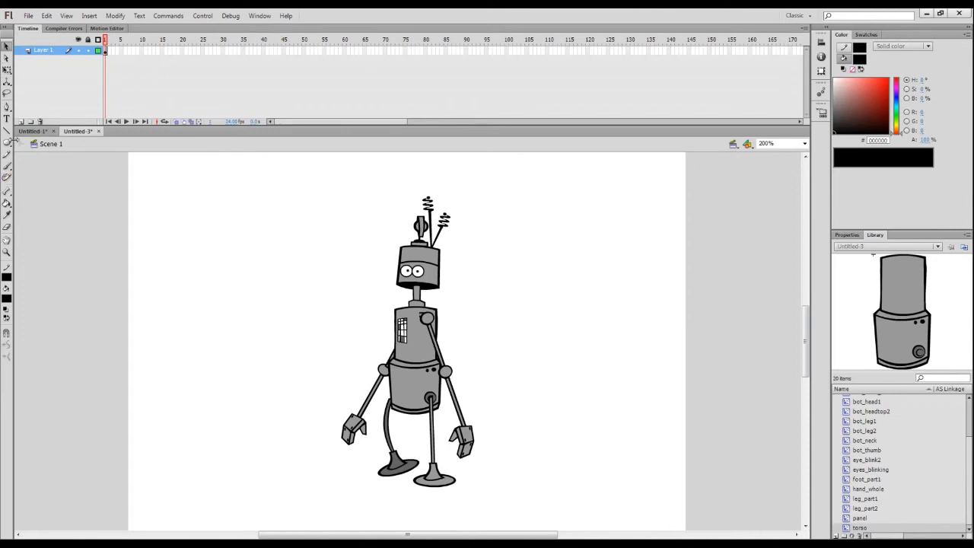
# Activate the Bone tool and compare the ActionScript 3.0 and 2.0 types for a new document without creating one.
pyautogui.click(6, 192)
pyautogui.click(43, 17)
pyautogui.click(28, 15)
pyautogui.click(31, 36)
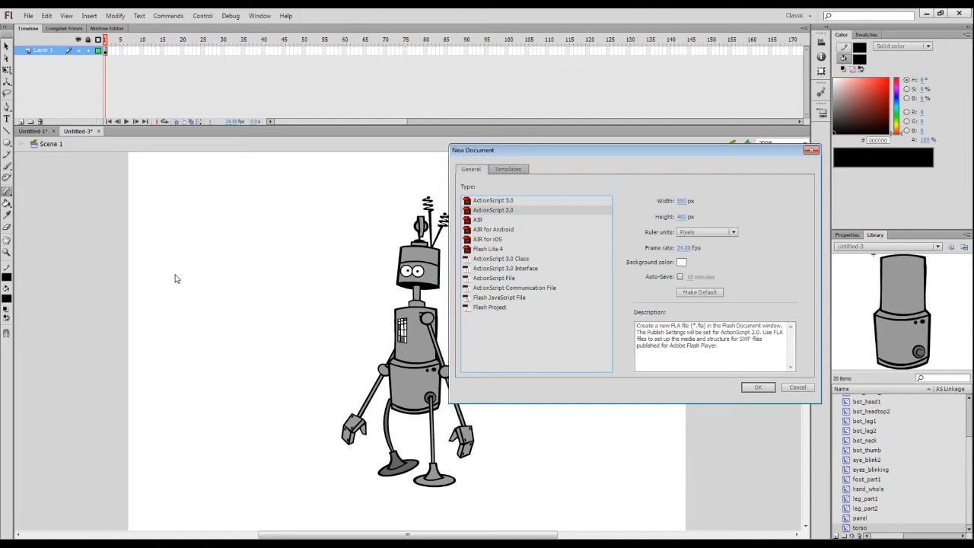
pyautogui.click(516, 201)
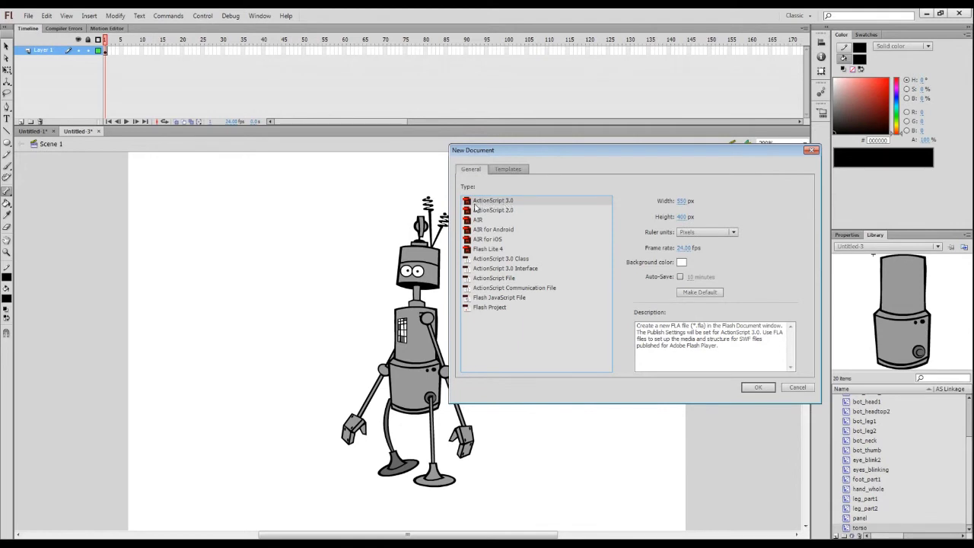
pyautogui.click(508, 212)
pyautogui.click(487, 203)
pyautogui.click(791, 390)
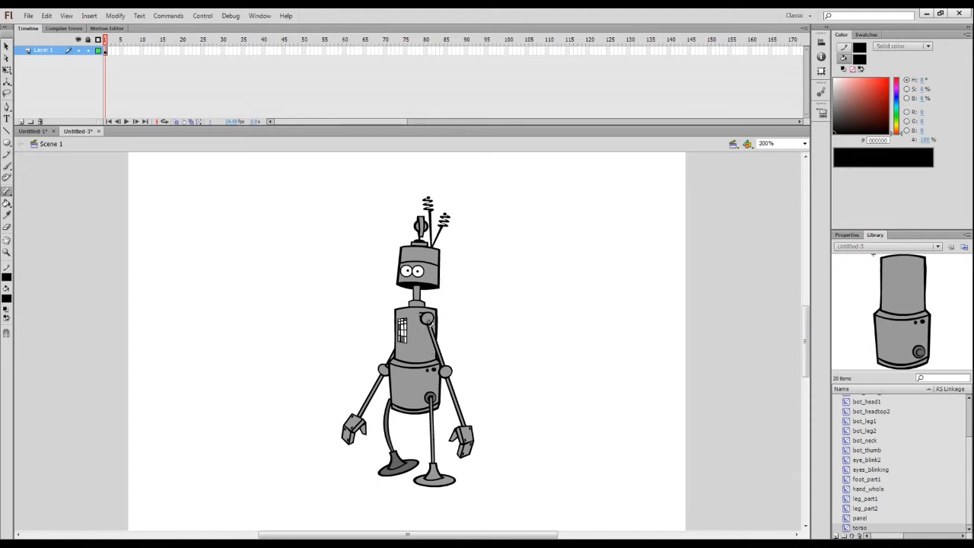
# Rig the robot's near arm with two bones, from the shoulder to the elbow and from the elbow to the hand.
pyautogui.click(427, 318)
pyautogui.moveTo(427, 318); pyautogui.dragTo(446, 370)
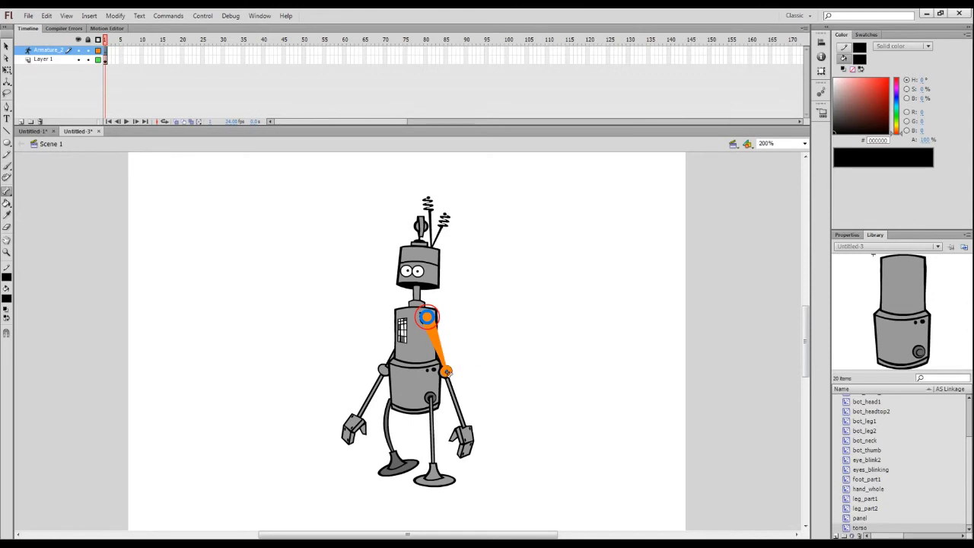
pyautogui.moveTo(447, 371); pyautogui.dragTo(466, 434)
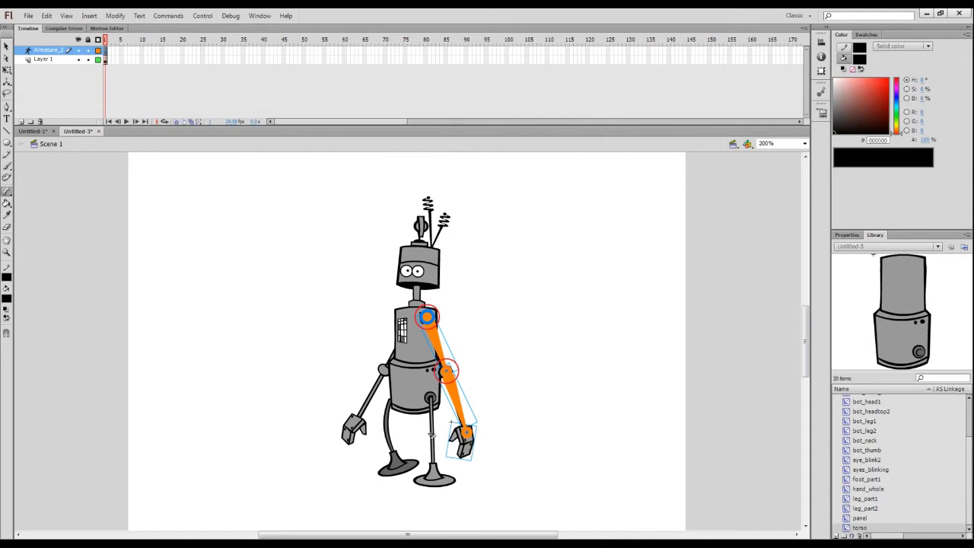
# Try posing the rigged near arm by pulling its hand around, and undo the pose changes.
pyautogui.press('v')
pyautogui.moveTo(467, 432); pyautogui.dragTo(519, 522)
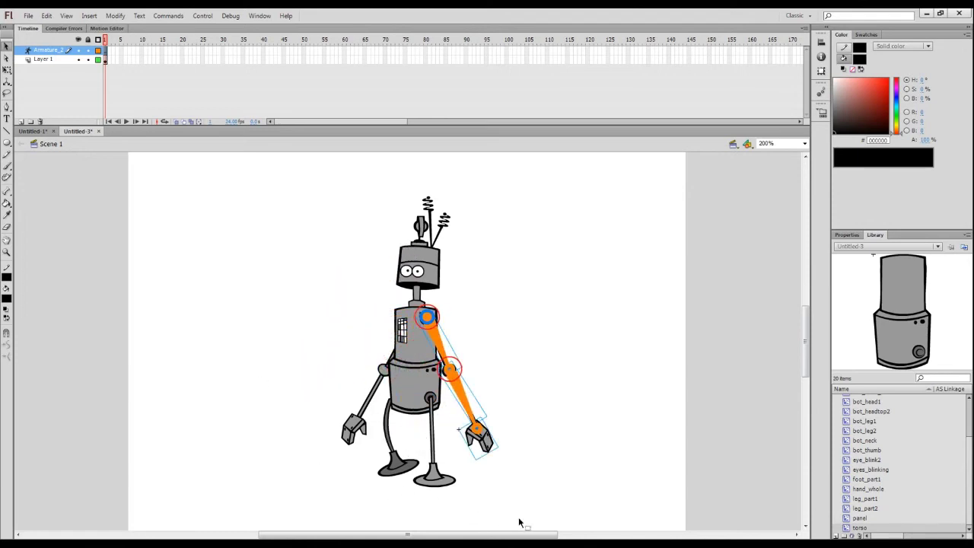
pyautogui.hotkey('ctrl', 'z')
pyautogui.hotkey('ctrl', 'z')
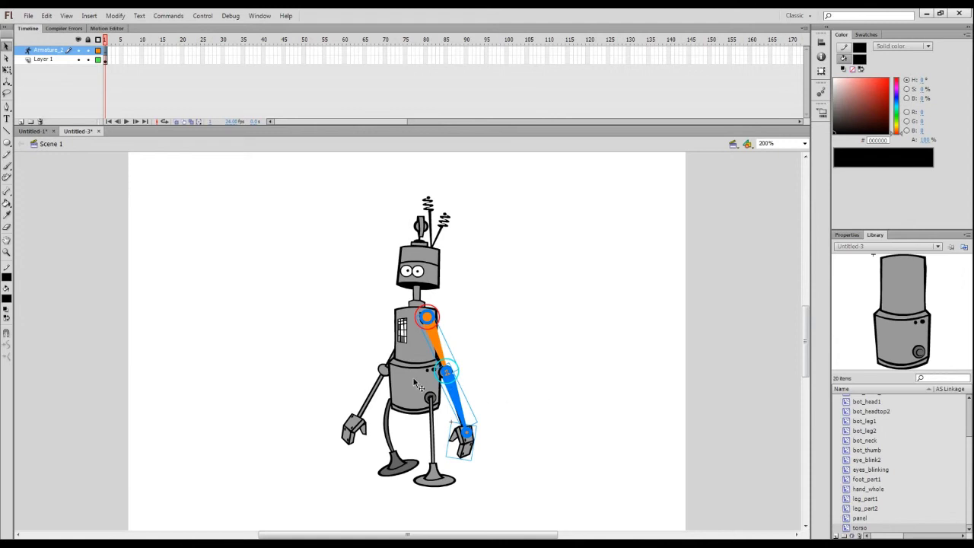
# Try adding bones from the torso through the far arm's elbow to its hand, and undo both bones.
pyautogui.click(399, 362)
pyautogui.click(387, 364)
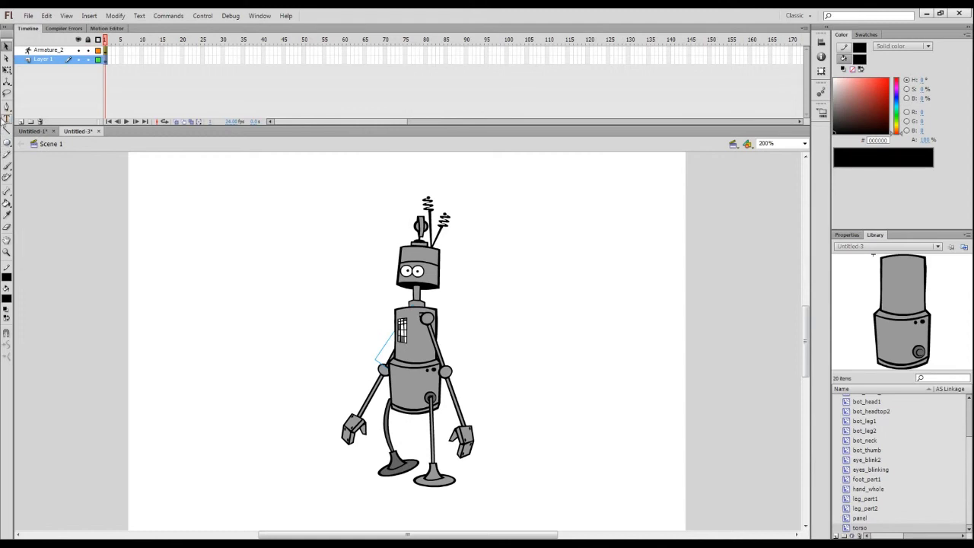
pyautogui.click(6, 191)
pyautogui.moveTo(412, 323)
pyautogui.mouseDown()
pyautogui.moveTo(348, 417)
pyautogui.moveTo(353, 426)
pyautogui.mouseUp()
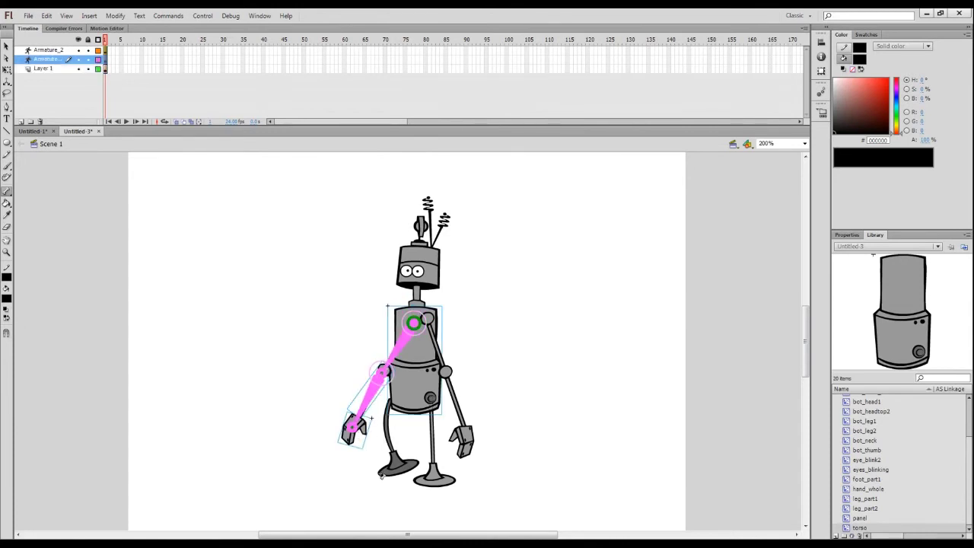
pyautogui.hotkey('ctrl', 'z')
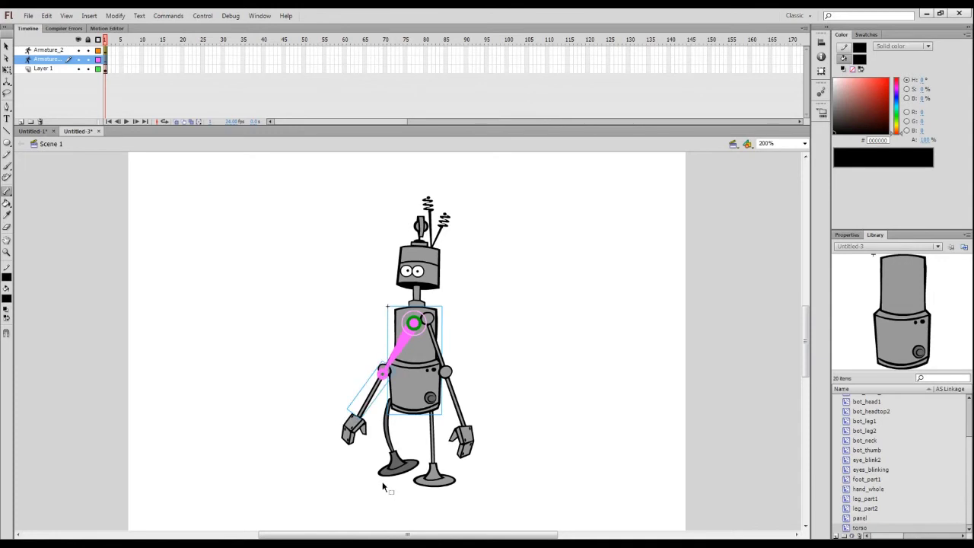
pyautogui.hotkey('ctrl', 'z')
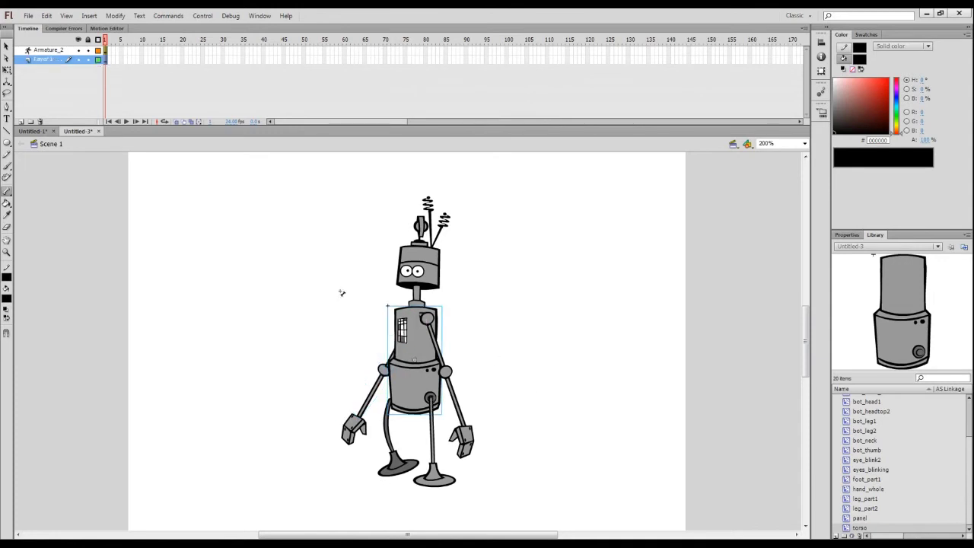
# Clear the torso selection, try transforming the robot's near leg with Free Transform, and undo the change.
pyautogui.click(7, 48)
pyautogui.click(498, 296)
pyautogui.click(417, 350)
pyautogui.click(554, 425)
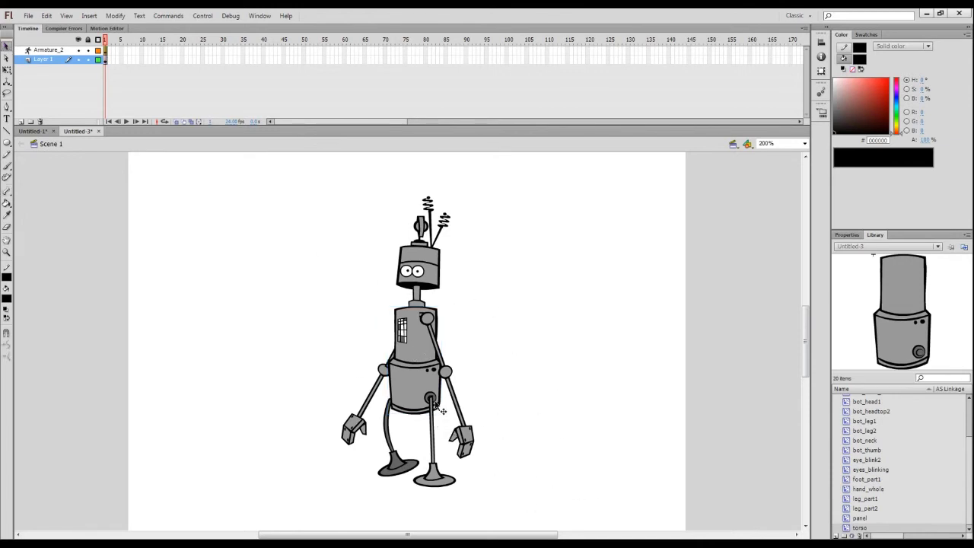
pyautogui.click(436, 473)
pyautogui.click(7, 69)
pyautogui.moveTo(465, 481)
pyautogui.mouseDown()
pyautogui.moveTo(415, 487)
pyautogui.moveTo(521, 482)
pyautogui.moveTo(461, 477)
pyautogui.mouseUp()
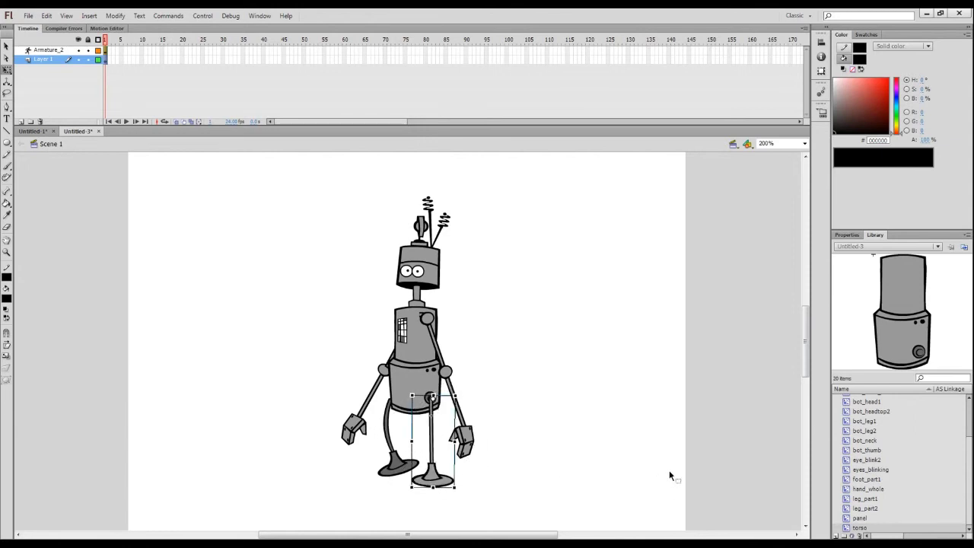
pyautogui.click(618, 469)
pyautogui.hotkey('ctrl', 'z')
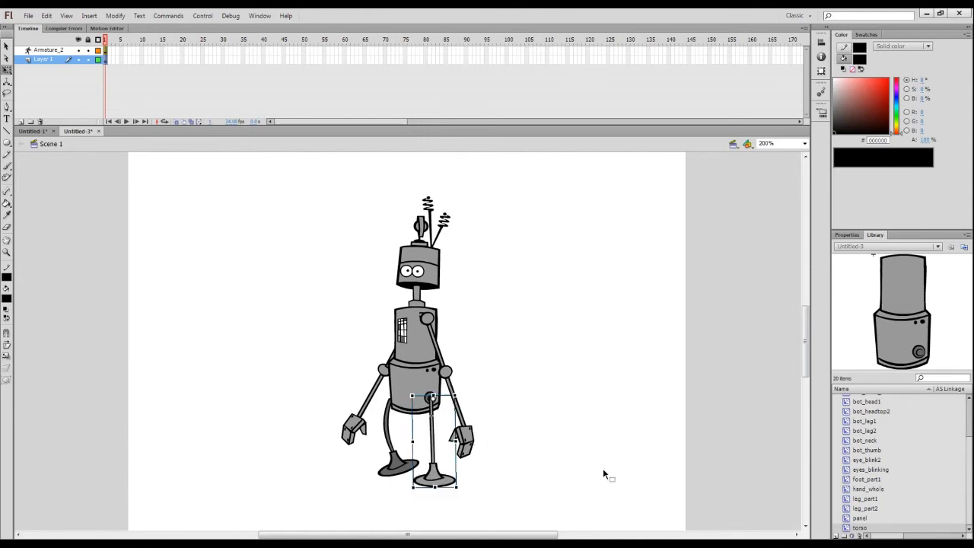
# Point out the Free Transform tool, swing the near leg with it two more times, and undo each rotation.
pyautogui.click(10, 70)
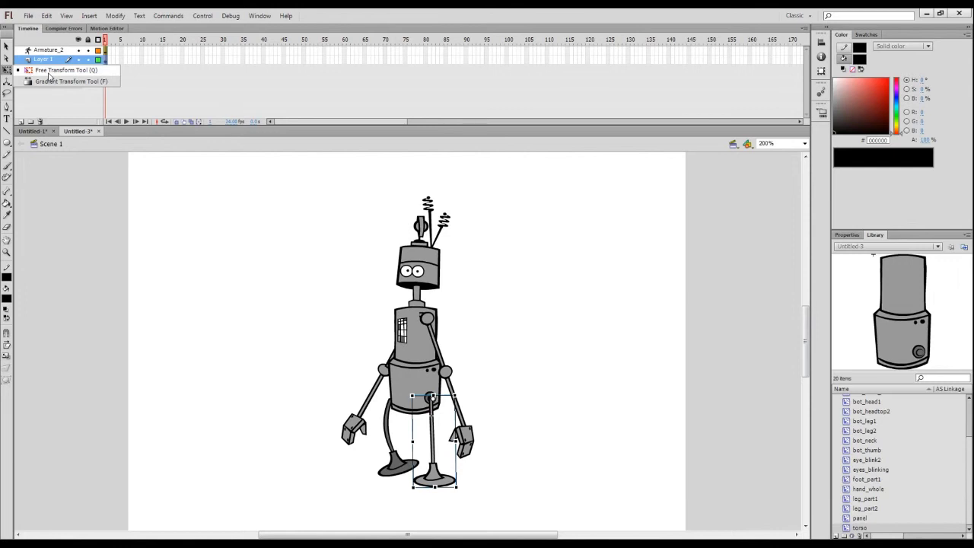
pyautogui.click(49, 74)
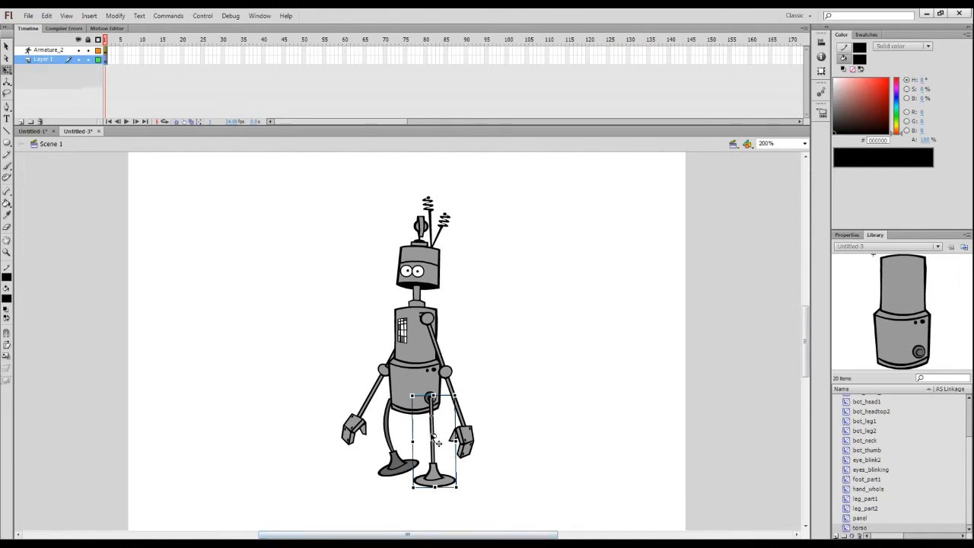
pyautogui.moveTo(459, 494); pyautogui.dragTo(413, 488)
pyautogui.hotkey('ctrl', 'z')
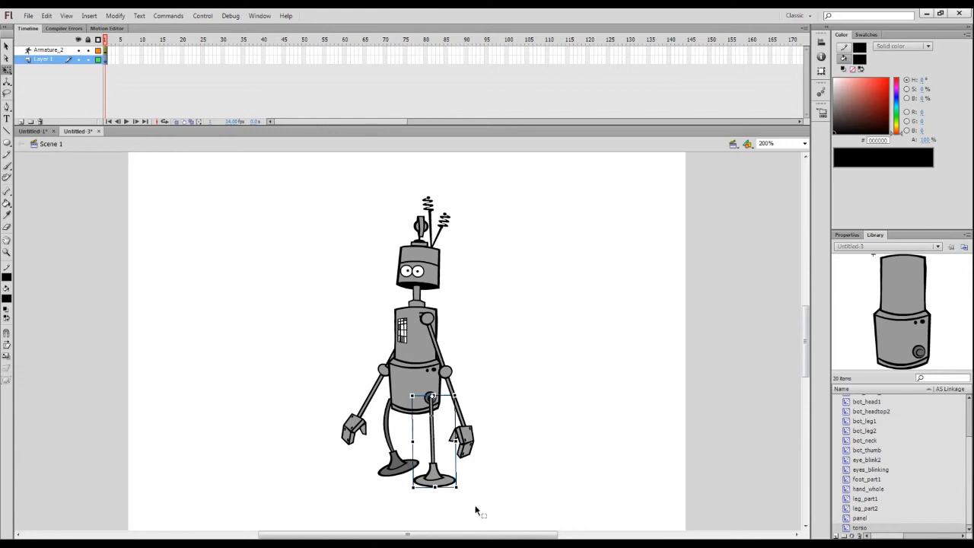
pyautogui.moveTo(466, 489)
pyautogui.mouseDown()
pyautogui.moveTo(373, 484)
pyautogui.moveTo(532, 460)
pyautogui.moveTo(397, 487)
pyautogui.moveTo(482, 492)
pyautogui.mouseUp()
pyautogui.hotkey('ctrl', 'z')
# Try transforming the boned near arm, deselect it, and select everything on Layer 1.
pyautogui.moveTo(446, 371); pyautogui.dragTo(477, 421)
pyautogui.click(537, 405)
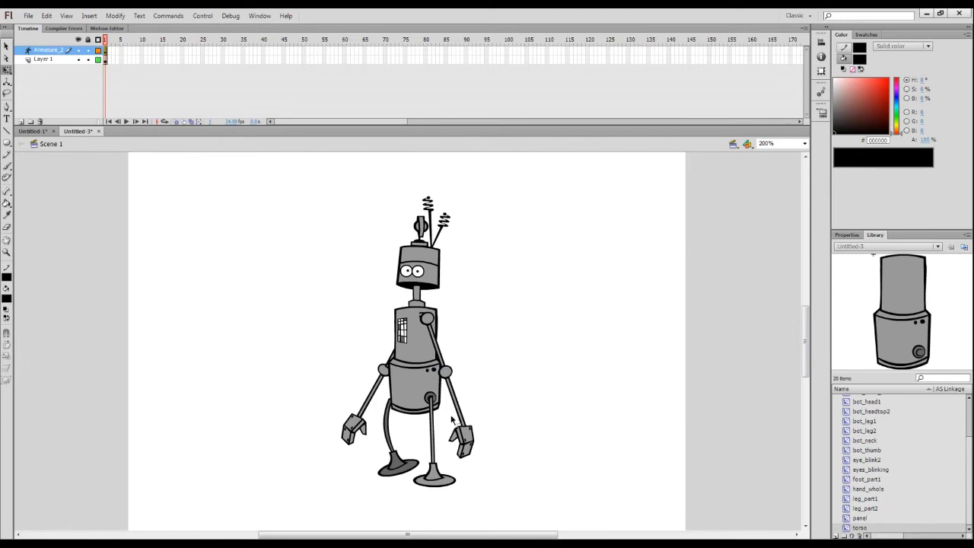
pyautogui.click(40, 59)
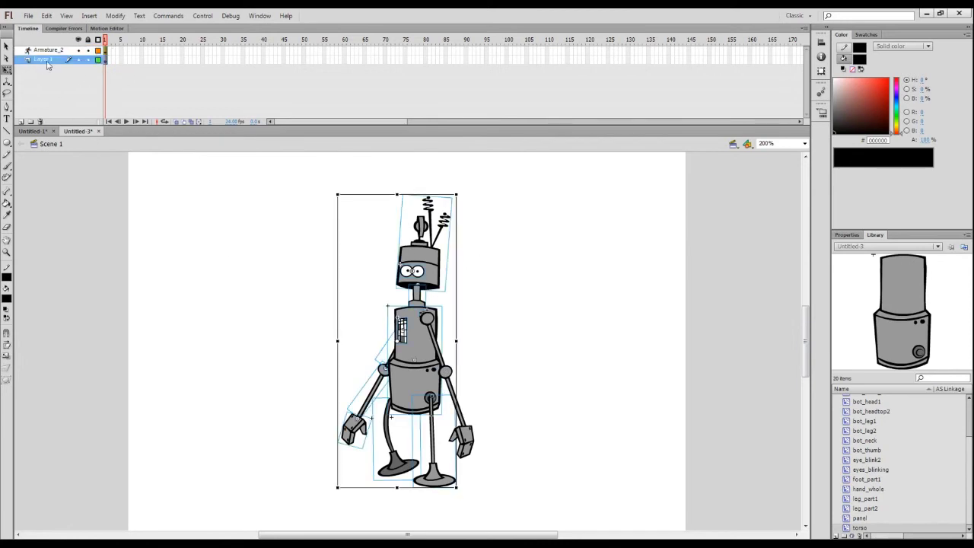
# Try moving the Layer 1 robot parts away from the boned arm, and the arm on Armature_2 separately, undoing each move.
pyautogui.moveTo(423, 370); pyautogui.dragTo(332, 366)
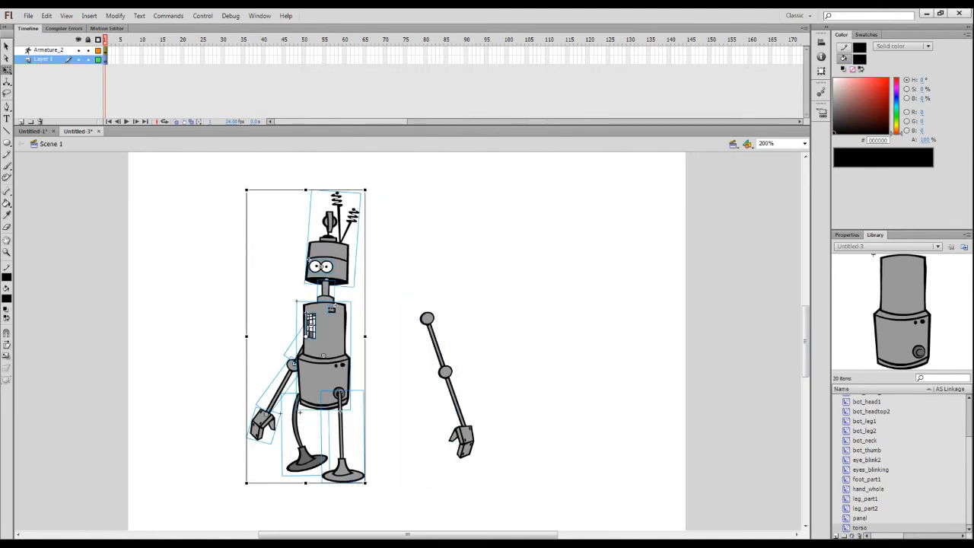
pyautogui.hotkey('ctrl', 'z')
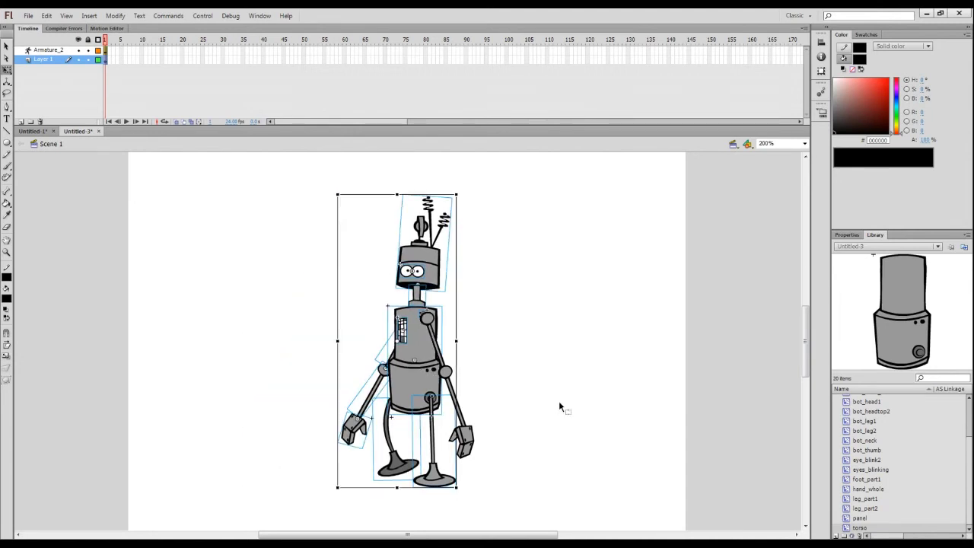
pyautogui.click(42, 50)
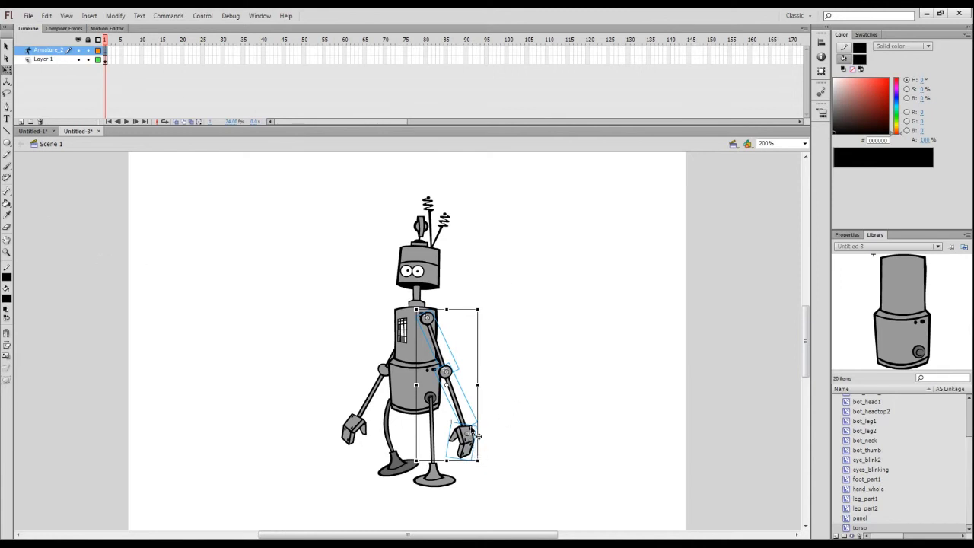
pyautogui.moveTo(466, 445); pyautogui.dragTo(375, 420)
pyautogui.hotkey('ctrl', 'z')
# Select frame 1 of the armature layer and examine the bones in the robot's near arm.
pyautogui.click(106, 52)
pyautogui.click(107, 50)
pyautogui.click(106, 51)
pyautogui.click(7, 202)
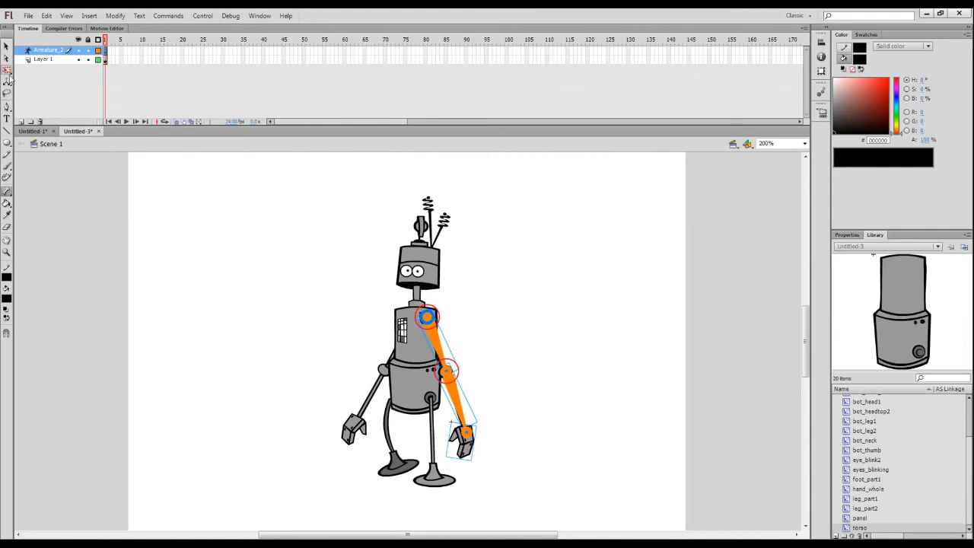
pyautogui.moveTo(475, 432)
pyautogui.mouseDown()
pyautogui.moveTo(464, 441)
pyautogui.moveTo(337, 343)
pyautogui.moveTo(466, 434)
pyautogui.mouseUp()
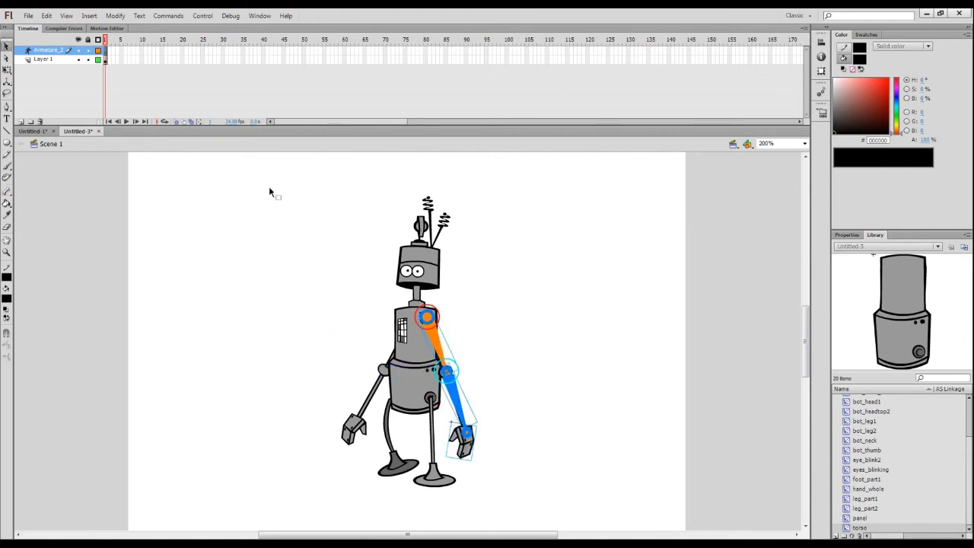
# Insert a pose at frame 20 of the Armature_2 layer.
pyautogui.click(182, 51)
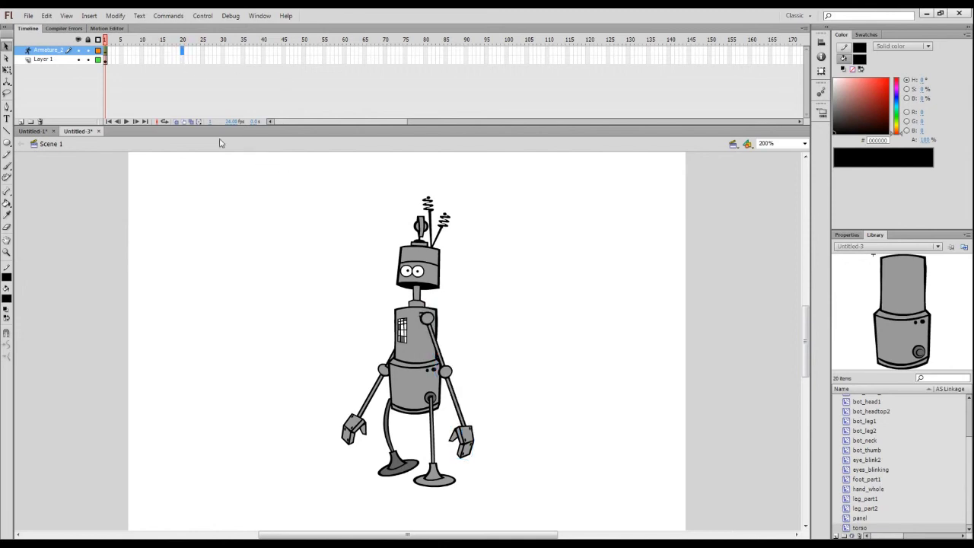
pyautogui.rightClick(184, 51)
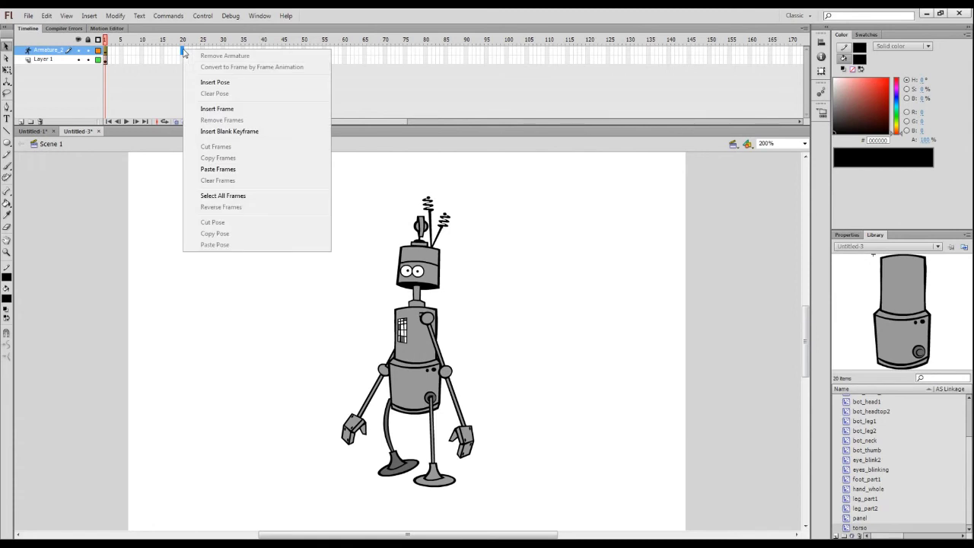
pyautogui.click(234, 84)
pyautogui.hotkey('ctrl', 'z')
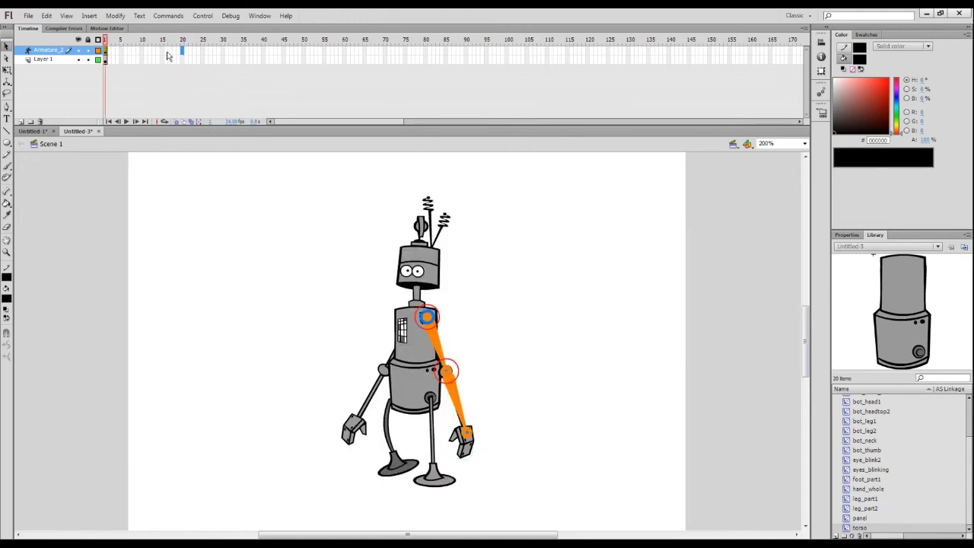
pyautogui.press('F6')
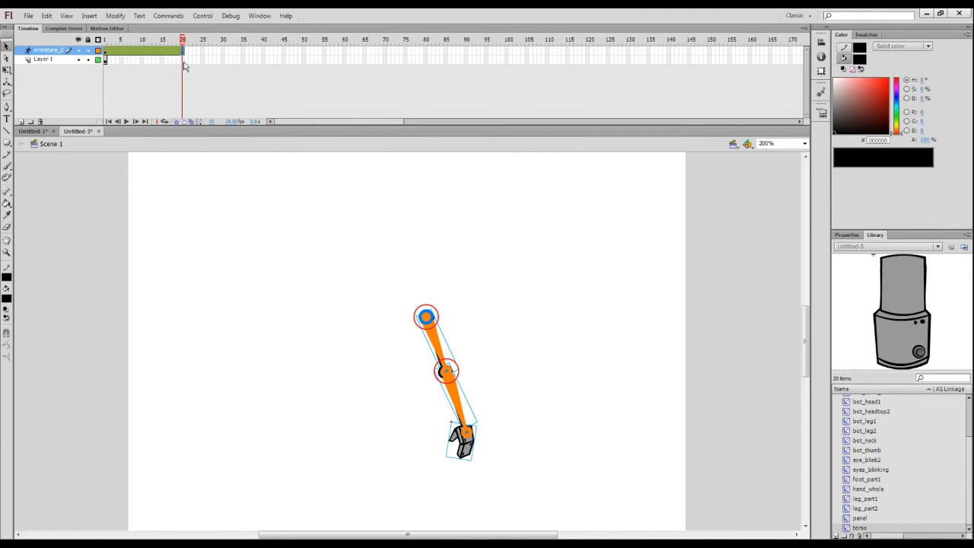
# Extend Layer 1 to frame 20 and deselect the robot parts.
pyautogui.click(184, 60)
pyautogui.press('F5')
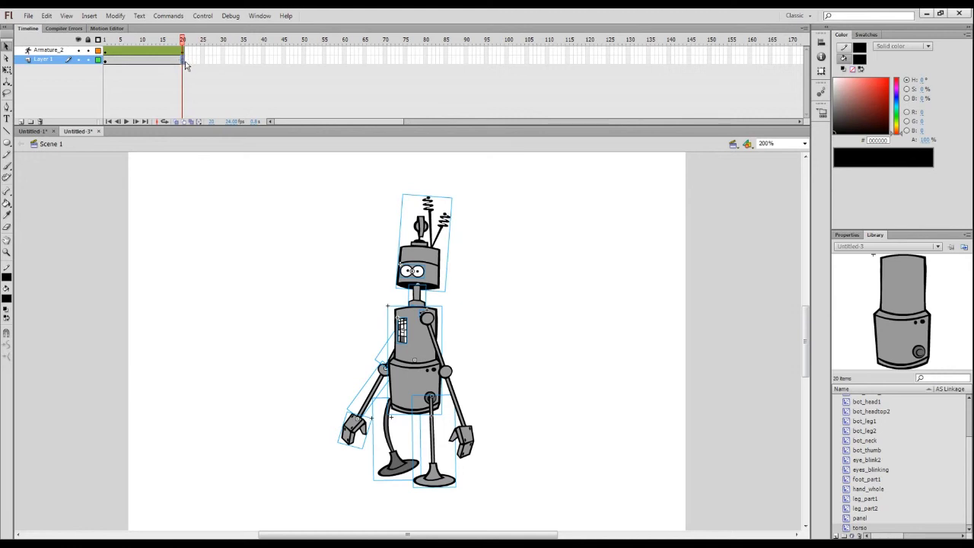
pyautogui.moveTo(100, 69); pyautogui.dragTo(184, 70)
pyautogui.click(571, 367)
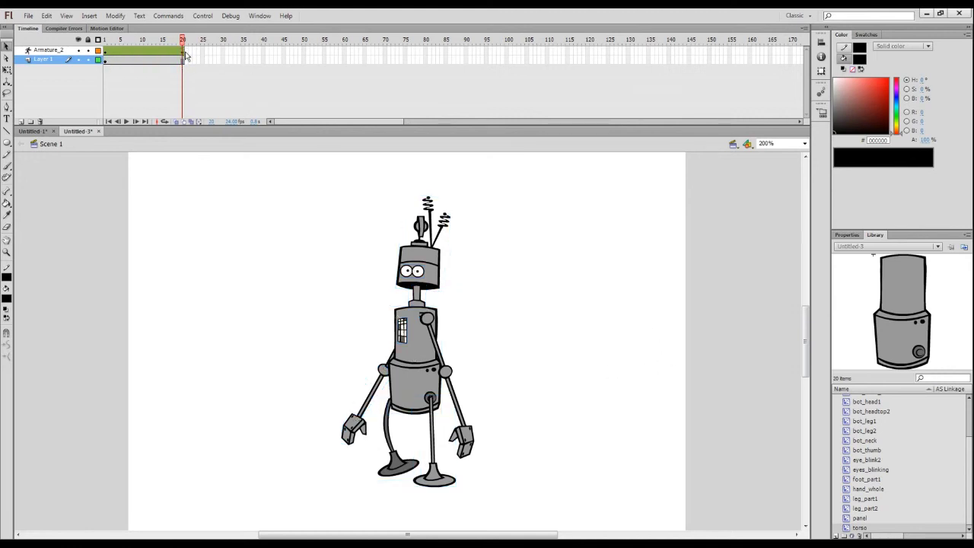
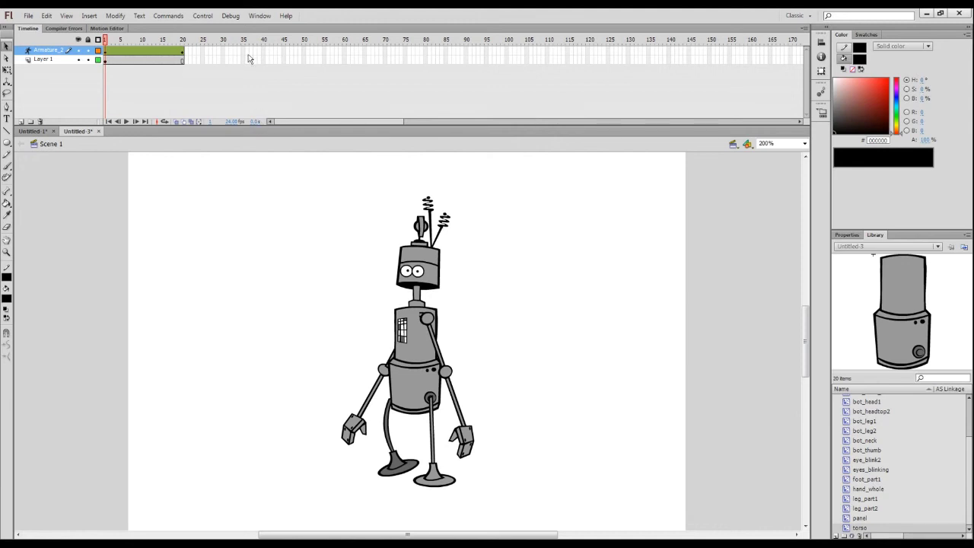
# Pose the boned near arm at frame 8 by stretching its hand forward to about shoulder height.
pyautogui.click(139, 46)
pyautogui.moveTo(139, 45)
pyautogui.mouseDown()
pyautogui.moveTo(187, 45)
pyautogui.moveTo(115, 45)
pyautogui.moveTo(143, 46)
pyautogui.moveTo(134, 45)
pyautogui.mouseUp()
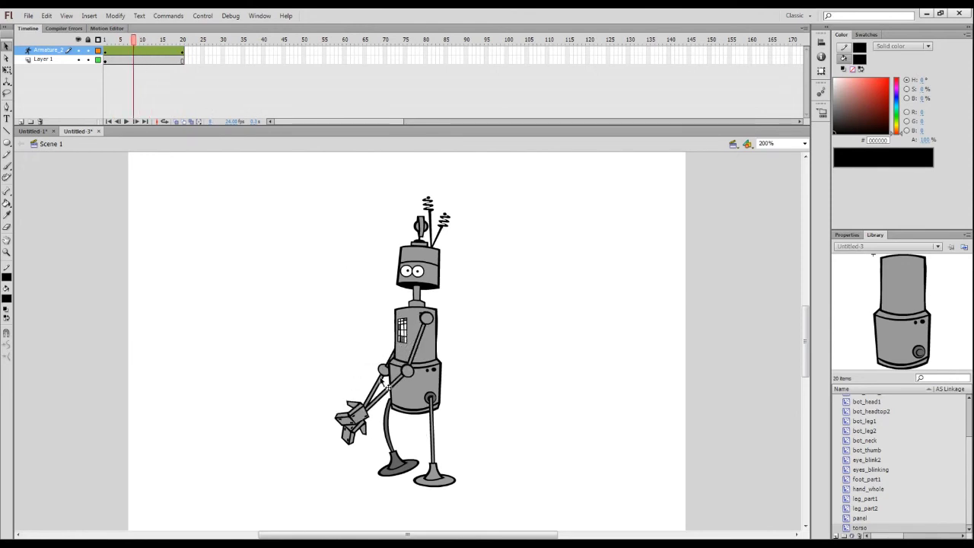
pyautogui.click(358, 420)
pyautogui.moveTo(357, 419); pyautogui.dragTo(311, 308)
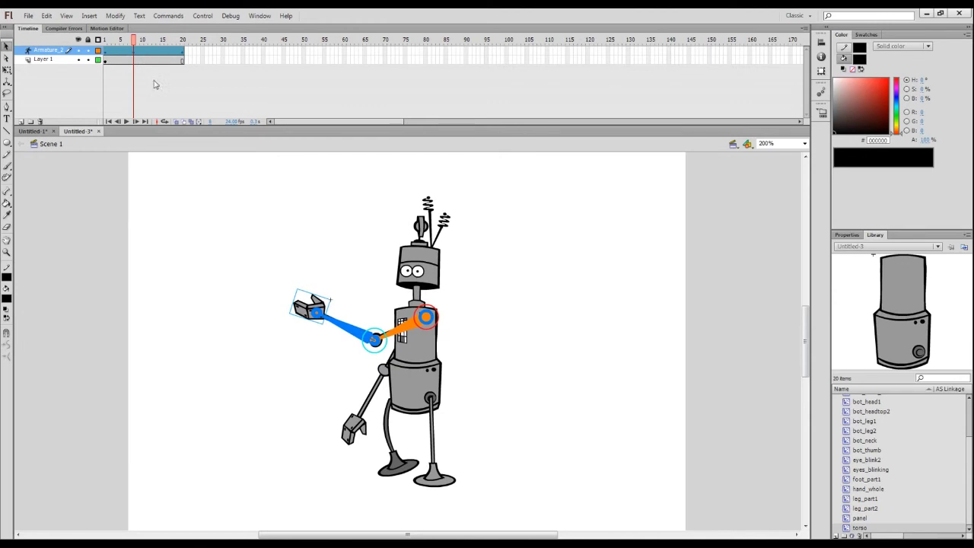
# Adjust the near arm's pose at frame 20 by bending it so the raised hand reaches the robot's head.
pyautogui.moveTo(133, 40); pyautogui.dragTo(178, 55)
pyautogui.click(183, 53)
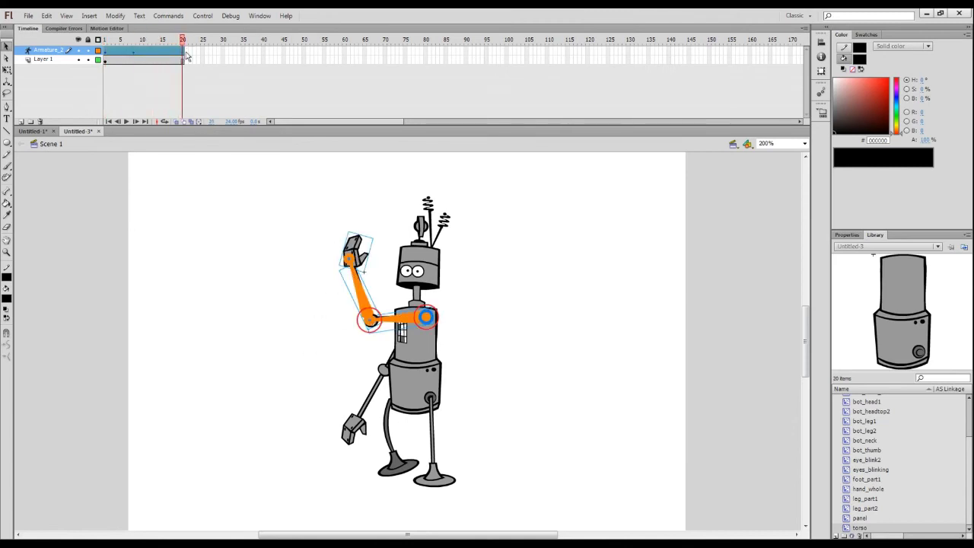
pyautogui.moveTo(363, 249); pyautogui.dragTo(395, 242)
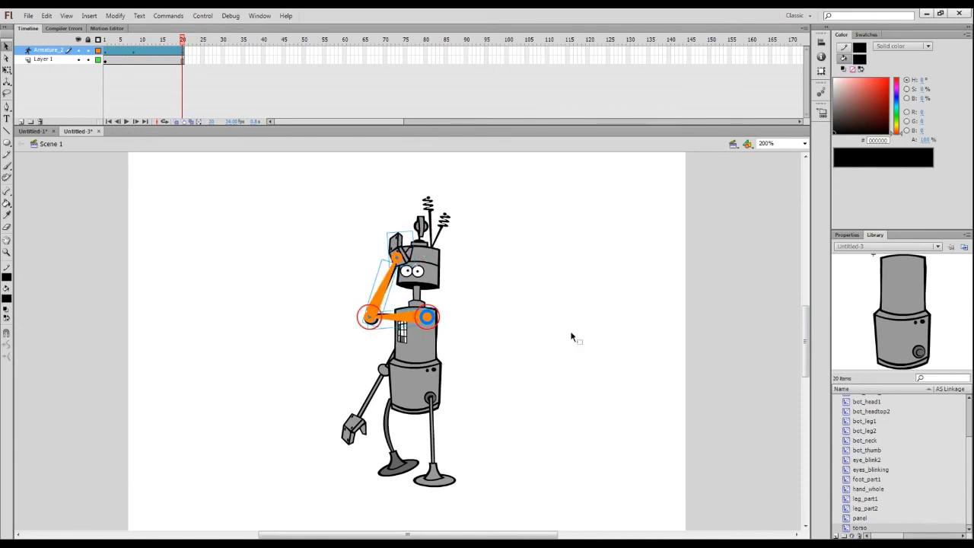
# Preview the arm animation from frame 1 by playing it and scrubbing through the timeline.
pyautogui.moveTo(183, 40); pyautogui.dragTo(80, 52)
pyautogui.press('Return')
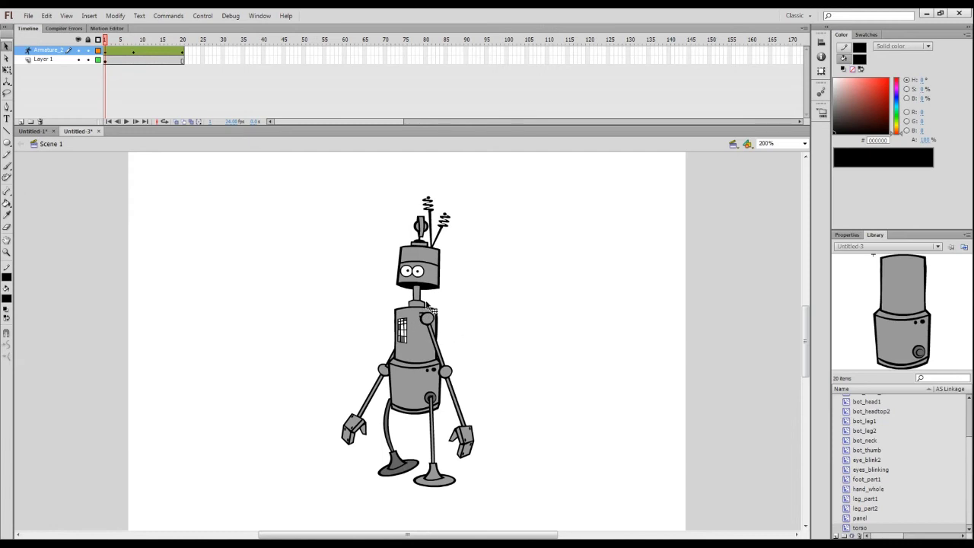
pyautogui.moveTo(114, 40); pyautogui.dragTo(27, 166)
pyautogui.moveTo(147, 43); pyautogui.dragTo(77, 76)
pyautogui.moveTo(105, 43); pyautogui.dragTo(89, 83)
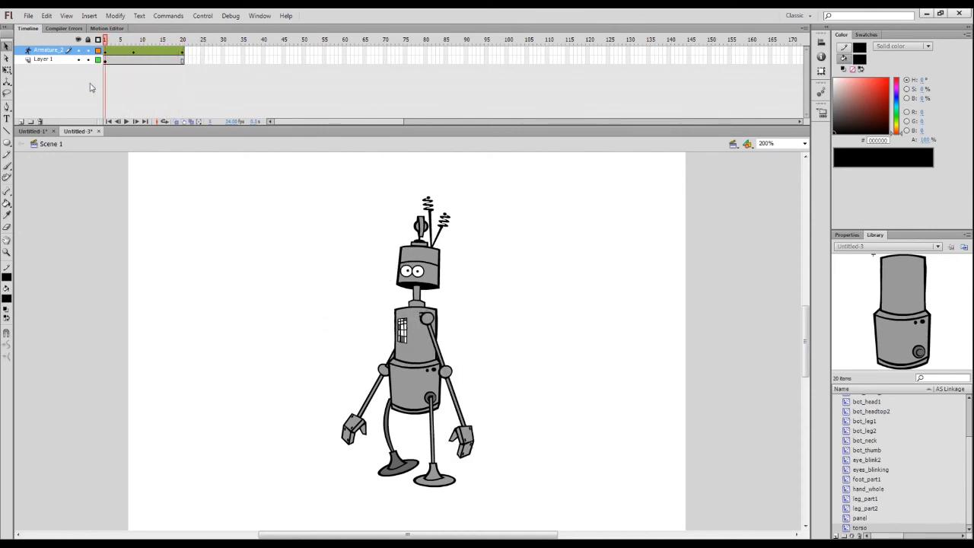
# Switch to the Untitled-1 document and fill the first mouse head's black nose with the white-to-black radial gradient.
pyautogui.click(24, 133)
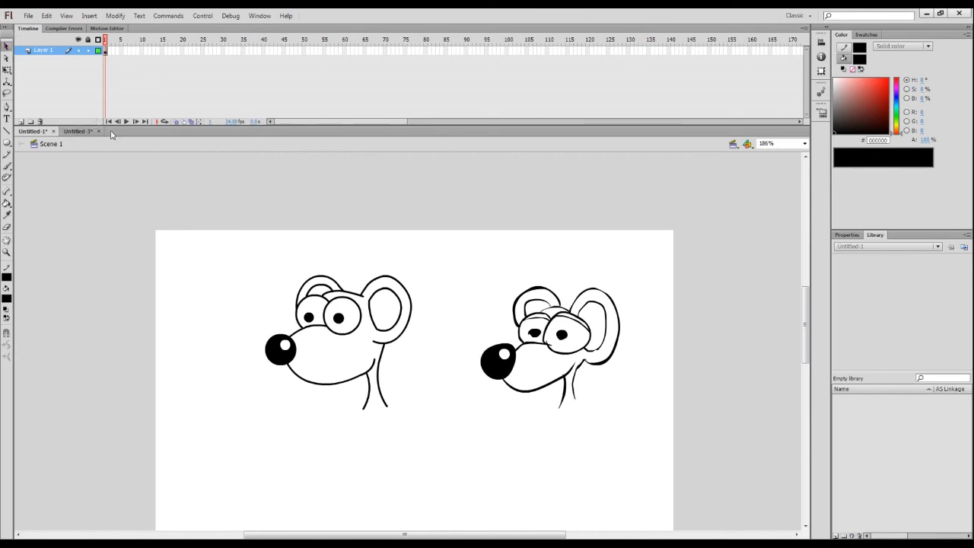
pyautogui.click(288, 361)
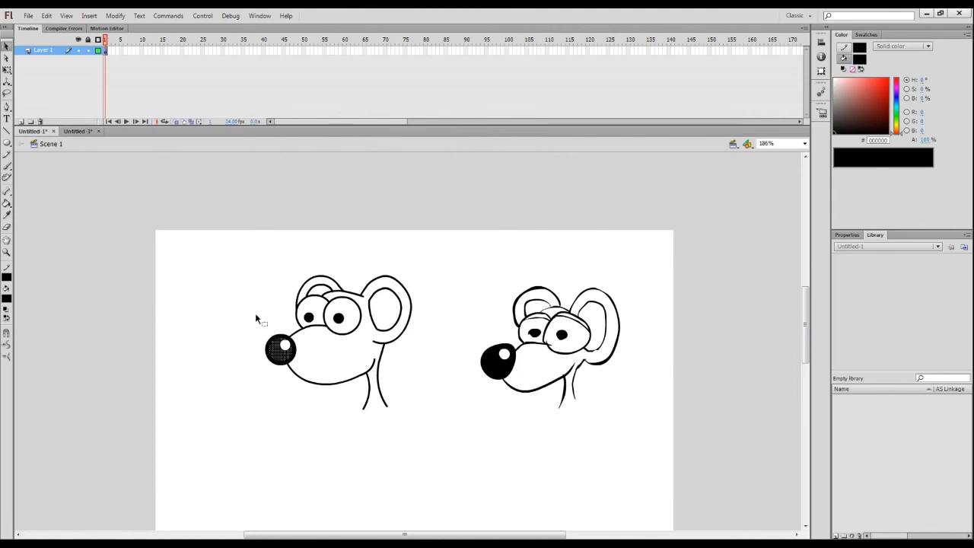
pyautogui.click(7, 298)
pyautogui.click(15, 411)
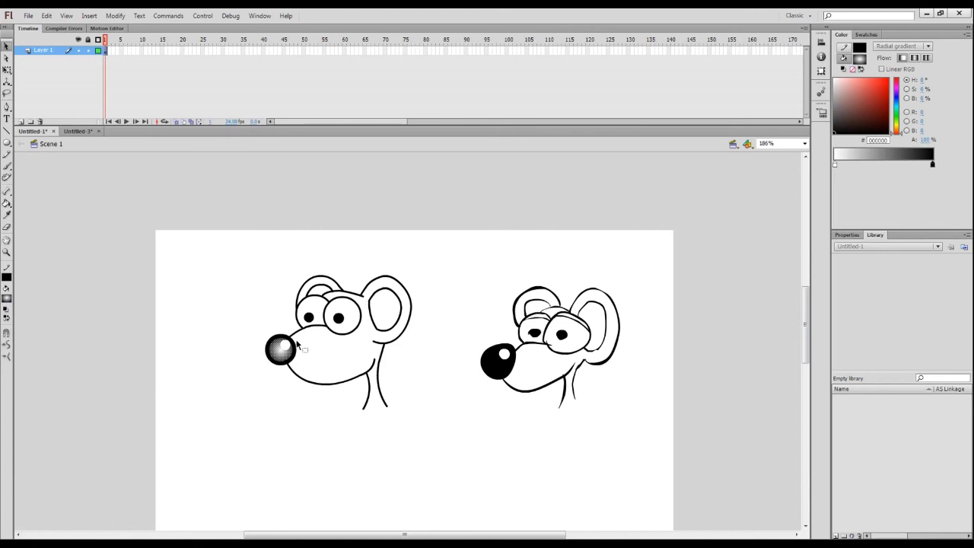
# Try filling the nose's white highlight with the radial gradient using the Paint Bucket, and undo the fill.
pyautogui.click(6, 202)
pyautogui.click(280, 347)
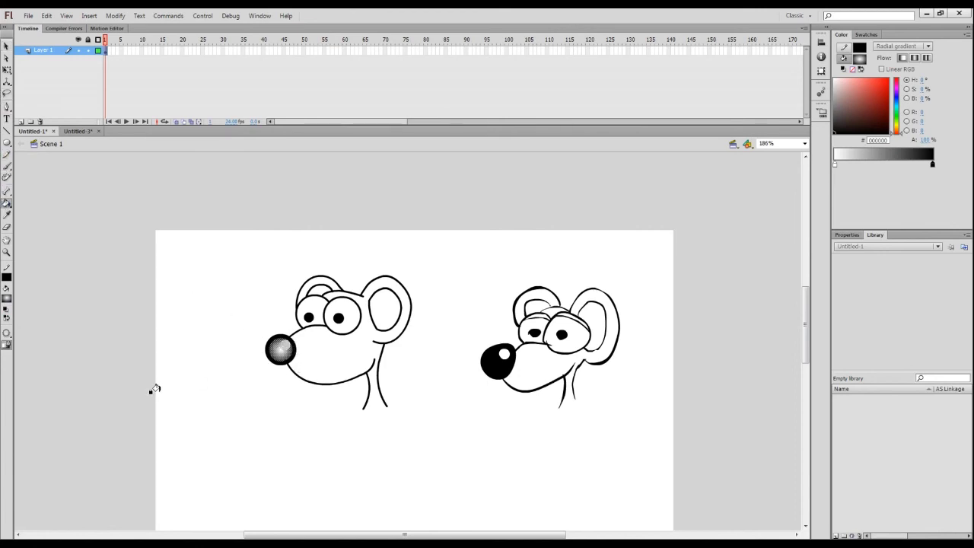
pyautogui.hotkey('ctrl', 'z')
# Use Gradient Transform to centre the nose's radial gradient on its white highlight, and return to the Untitled-3 document.
pyautogui.moveTo(7, 70); pyautogui.dragTo(61, 79)
pyautogui.click(282, 351)
pyautogui.moveTo(281, 348); pyautogui.dragTo(285, 345)
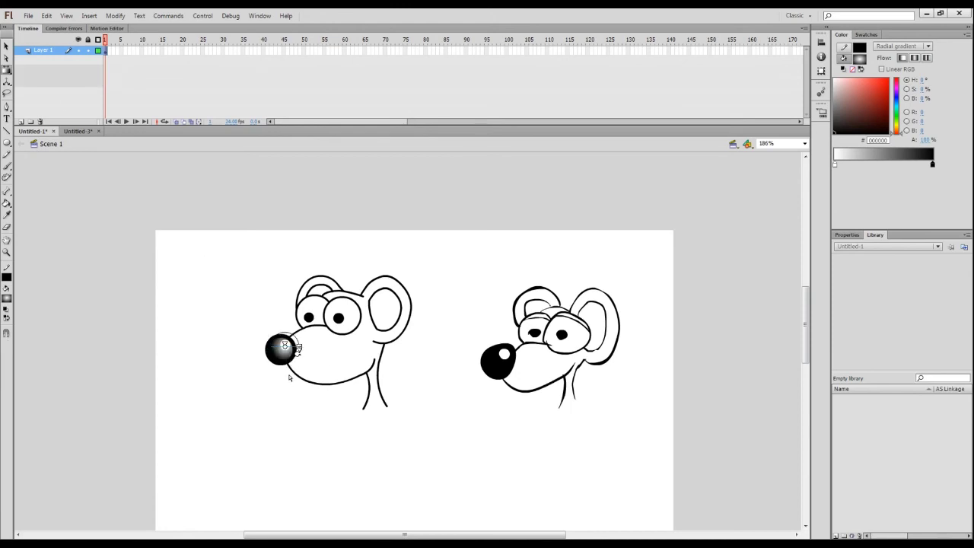
pyautogui.click(183, 300)
pyautogui.click(76, 131)
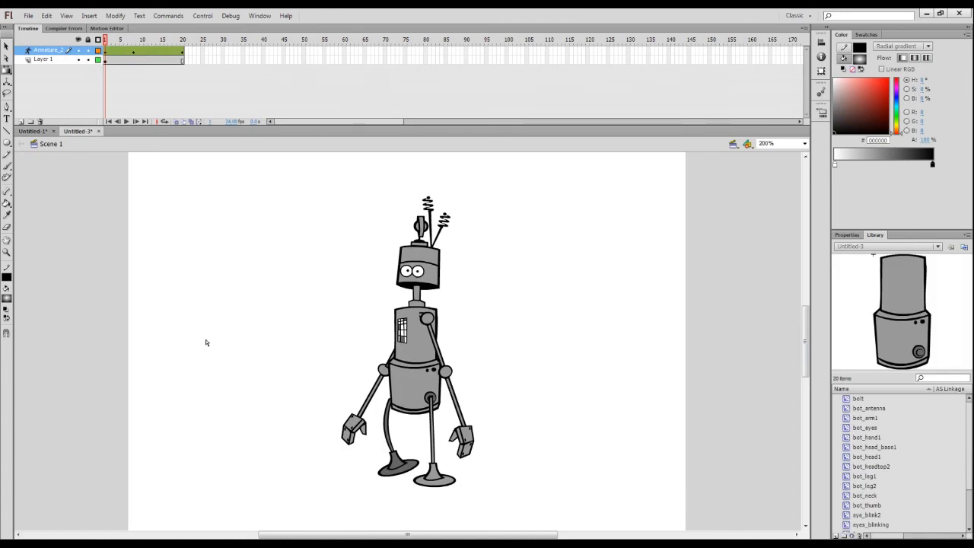